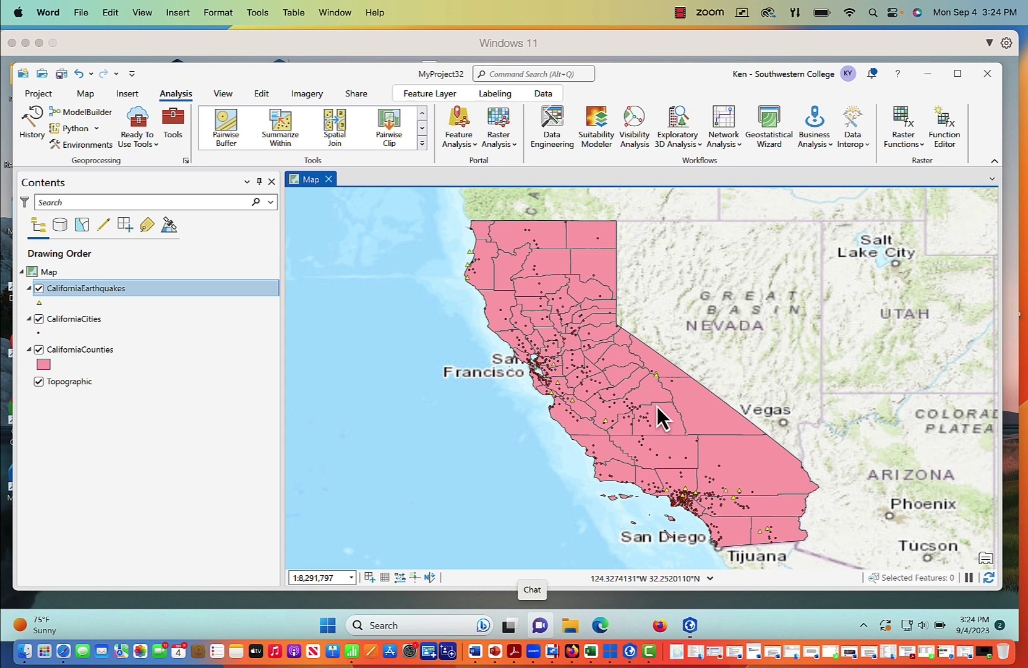
Step: Open the CaliforniaEarthquakes attribute table, examine its records from first to last, and close the table
right_click(101, 287)
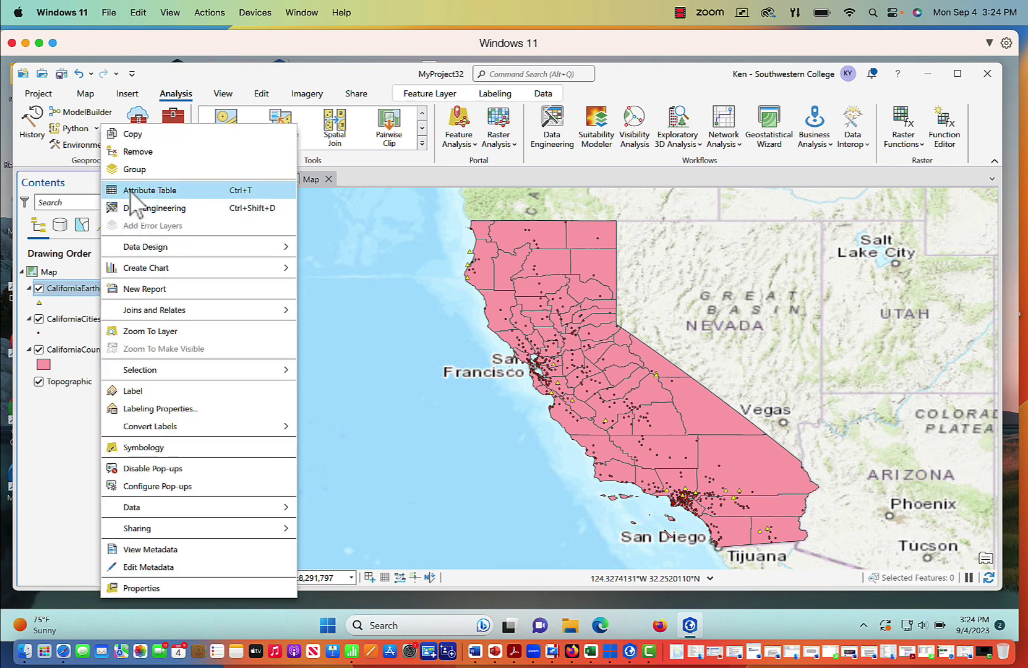
left_click(130, 190)
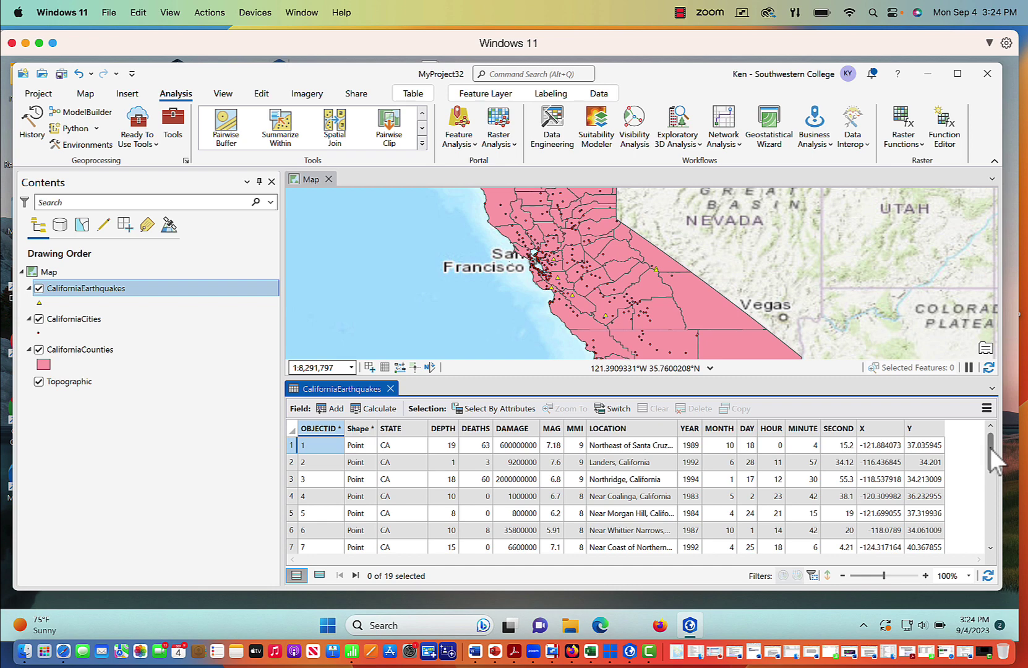
left_click_drag(990, 448, 992, 572)
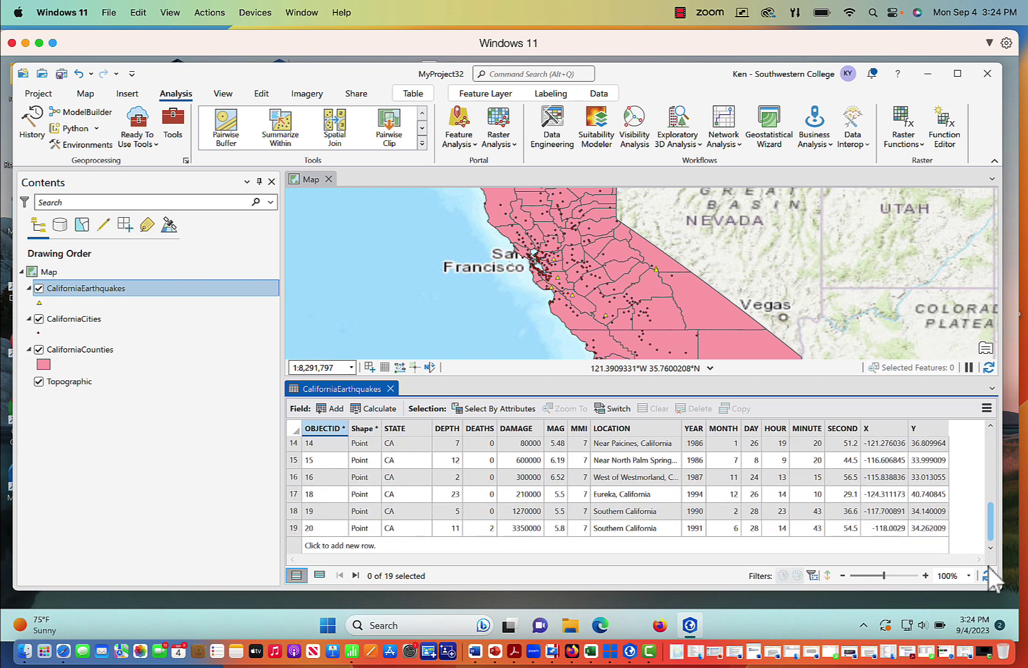
left_click_drag(991, 526, 993, 436)
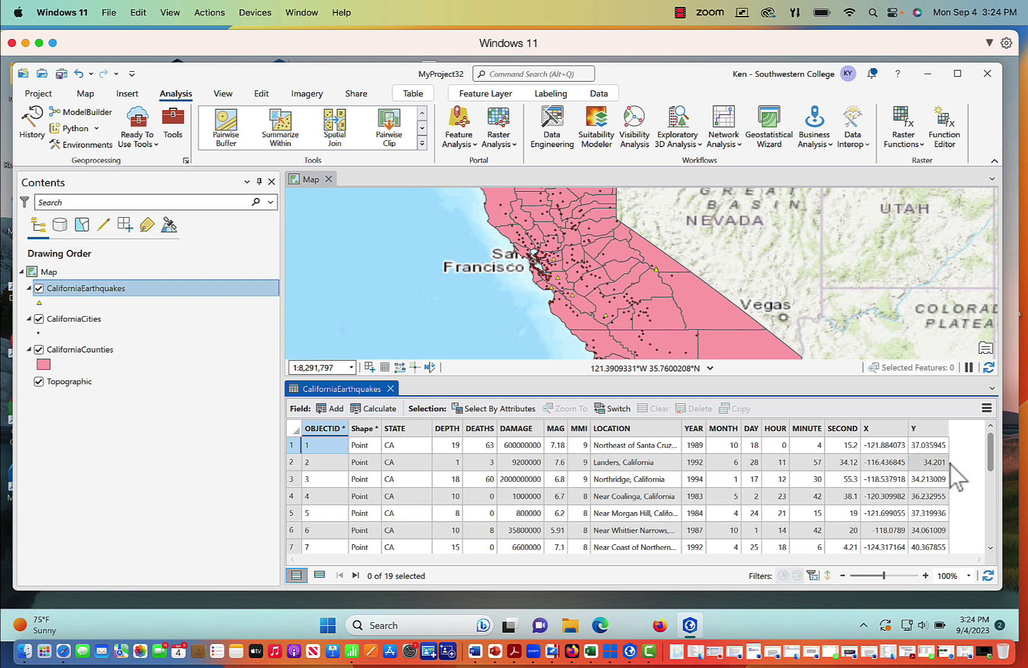
left_click_drag(992, 456, 991, 431)
left_click_drag(991, 453, 990, 418)
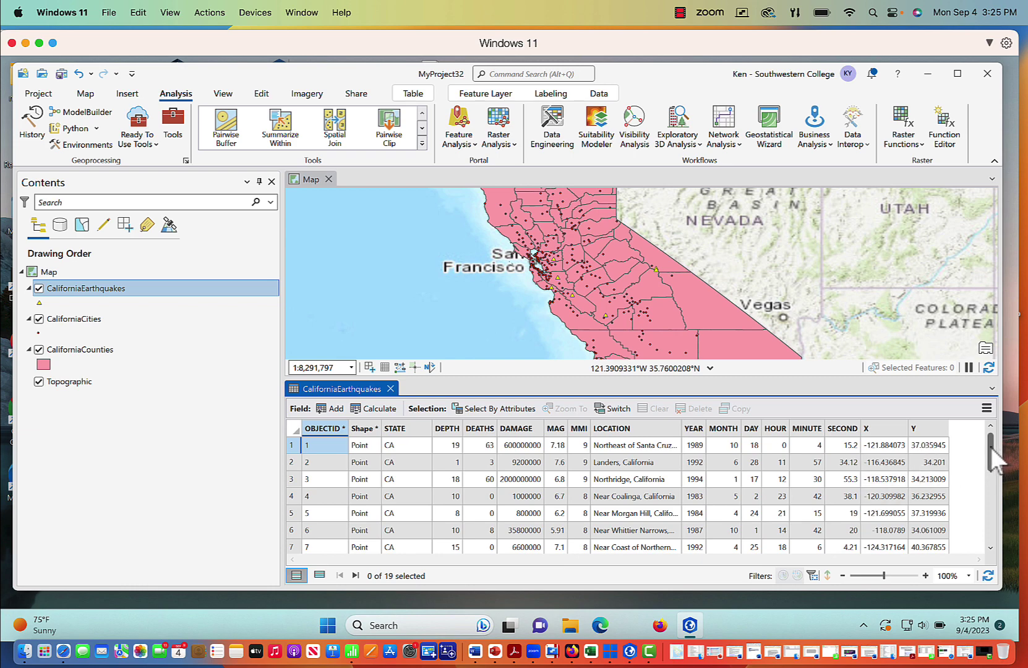
left_click_drag(991, 447, 990, 409)
left_click(391, 388)
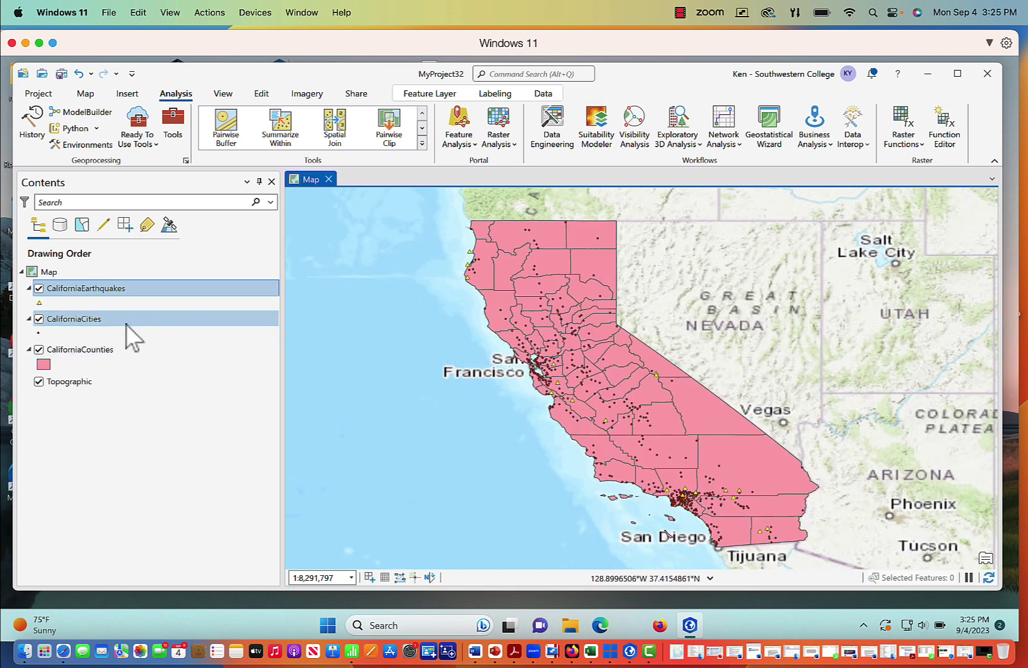
Step: Open the CaliforniaCities attribute table, examine the city names and POP_2000 values, and close the table
right_click(95, 321)
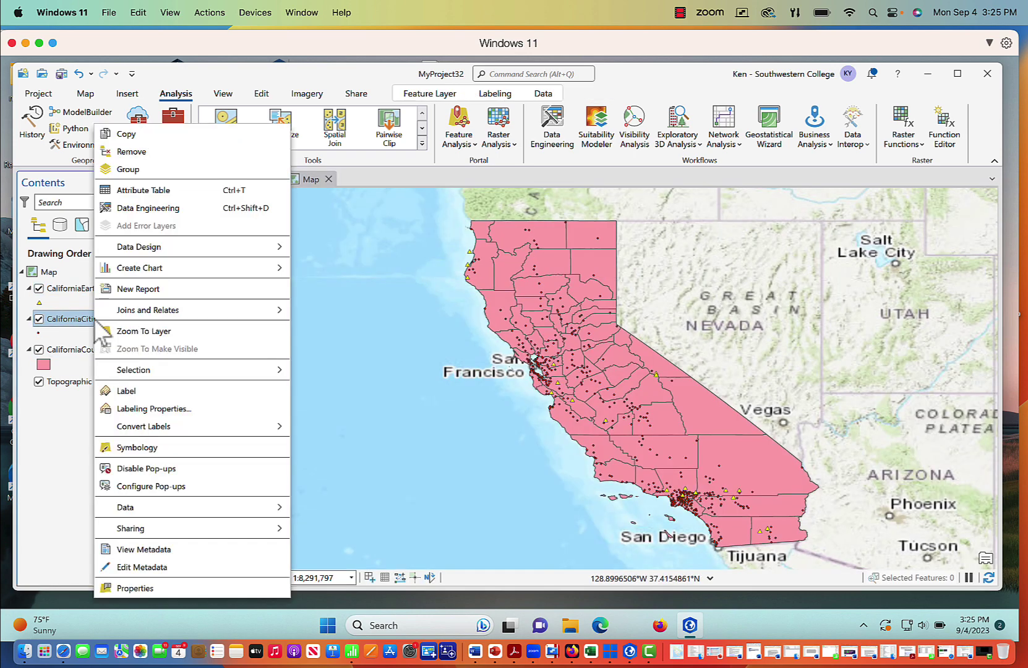
left_click(114, 190)
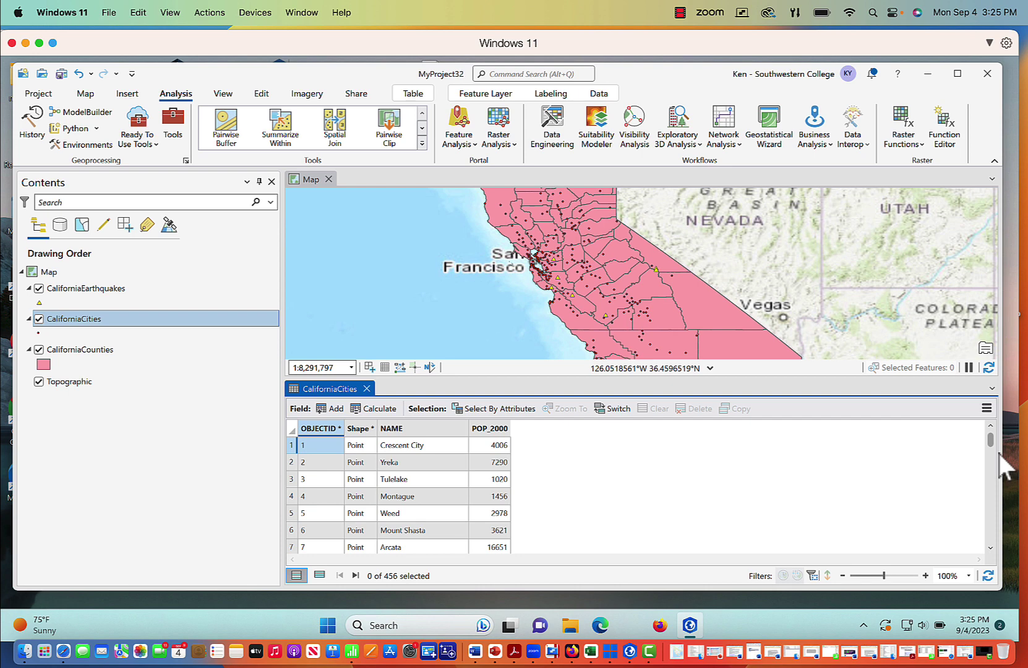
mouse_move(990, 441)
left_mouse_down()
mouse_move(990, 526)
mouse_move(994, 426)
left_mouse_up()
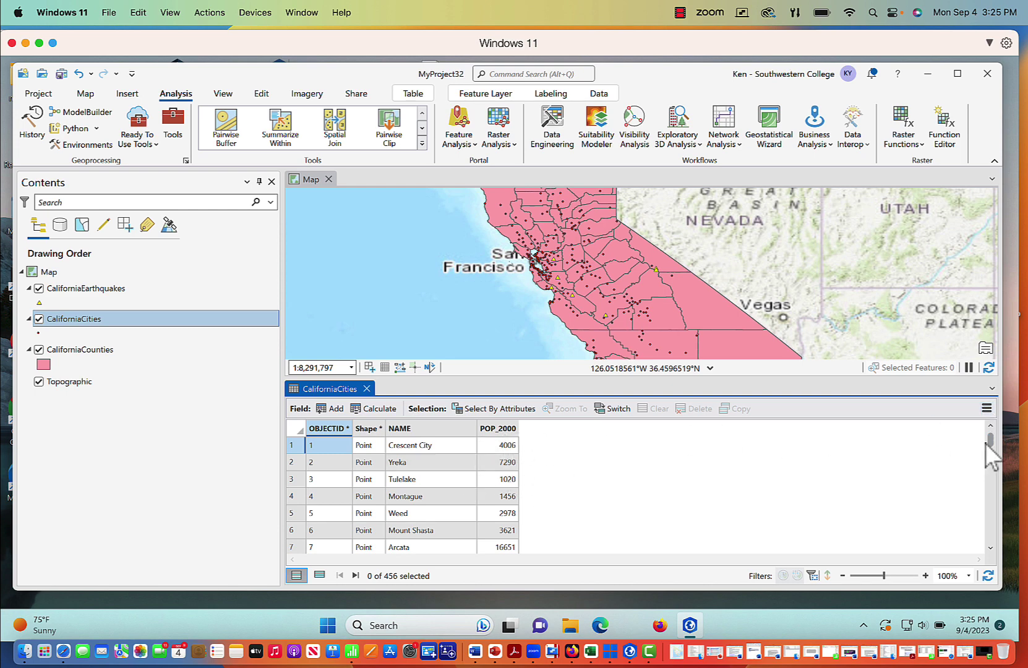
mouse_move(989, 440)
left_mouse_down()
mouse_move(991, 568)
mouse_move(991, 433)
left_mouse_up()
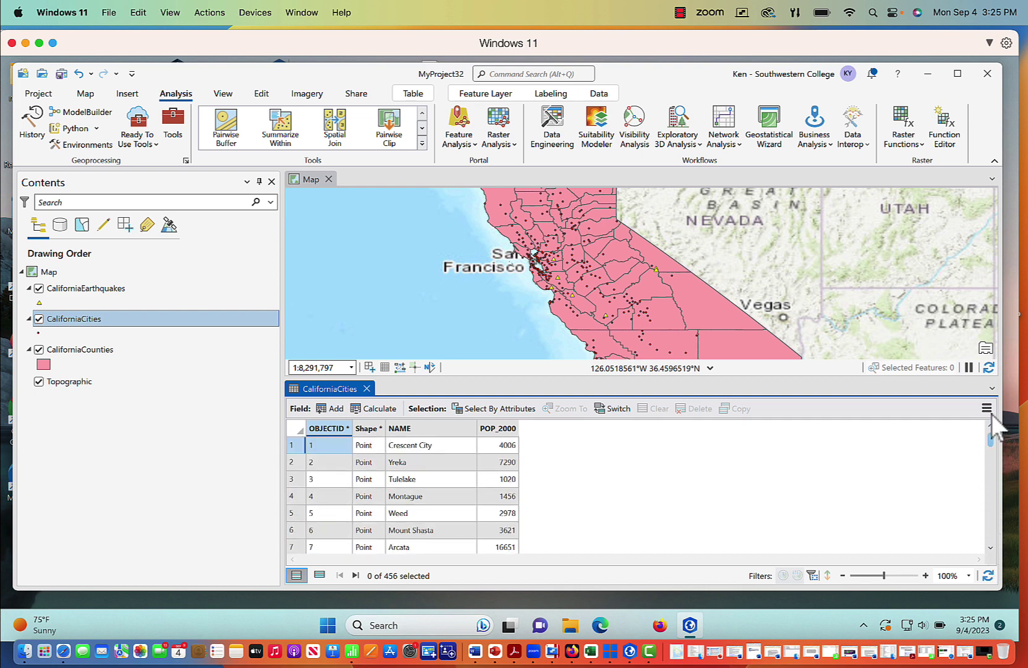
left_click(367, 389)
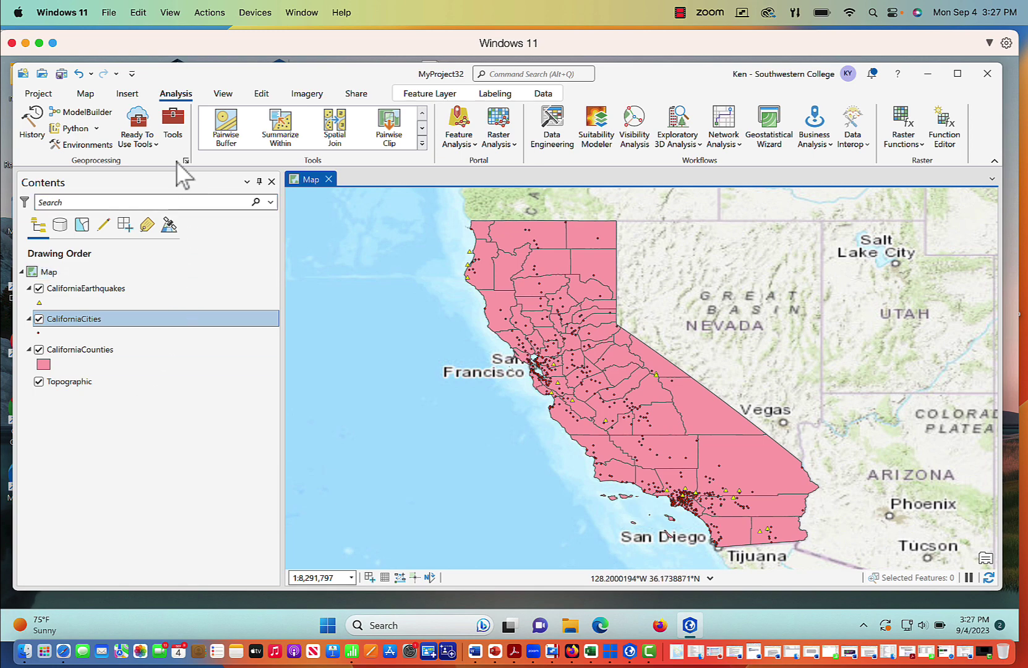
Step: Search the geoprocessing tools for "buffer" and open the Buffer (Analysis Tools) tool
left_click(173, 121)
left_click(777, 203)
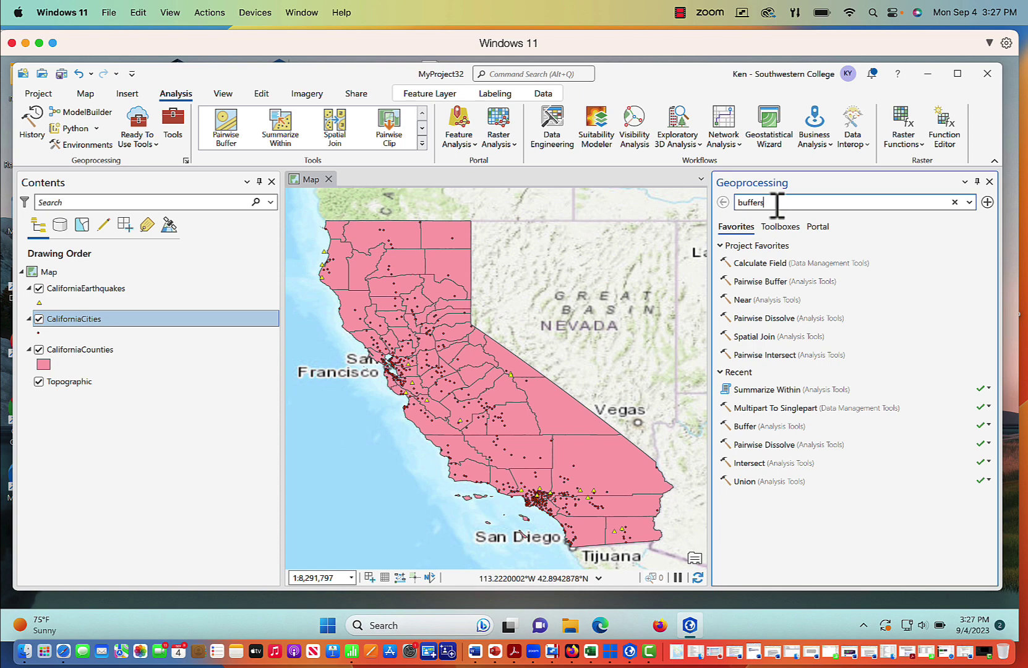
key("BackSpace")
key("BackSpace")
key("BackSpace")
key("BackSpace")
key("BackSpace")
key("BackSpace")
key("BackSpace")
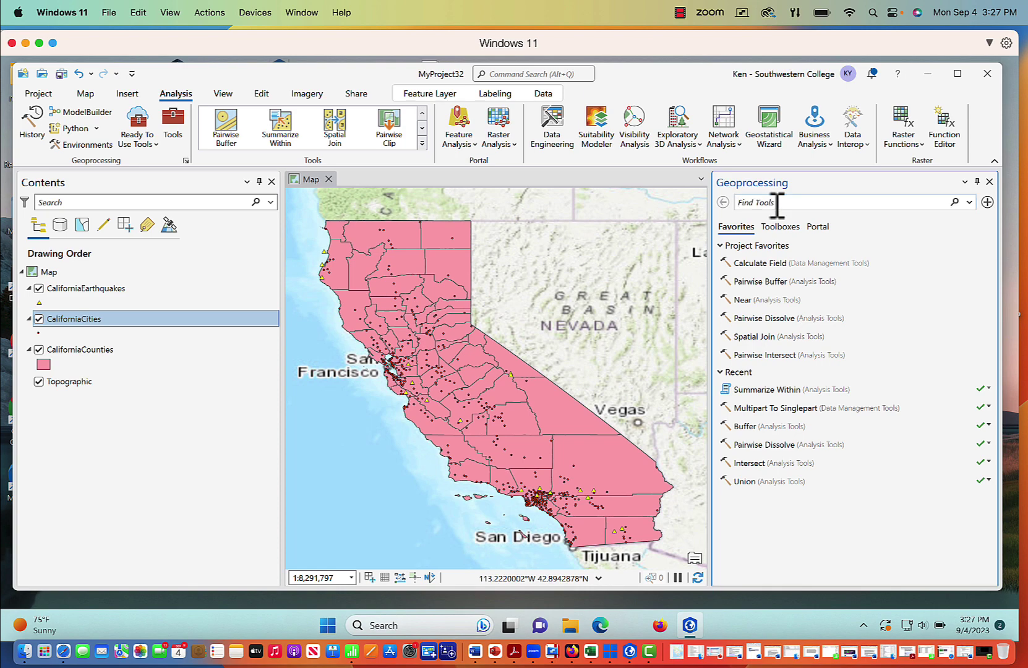
type("buffer")
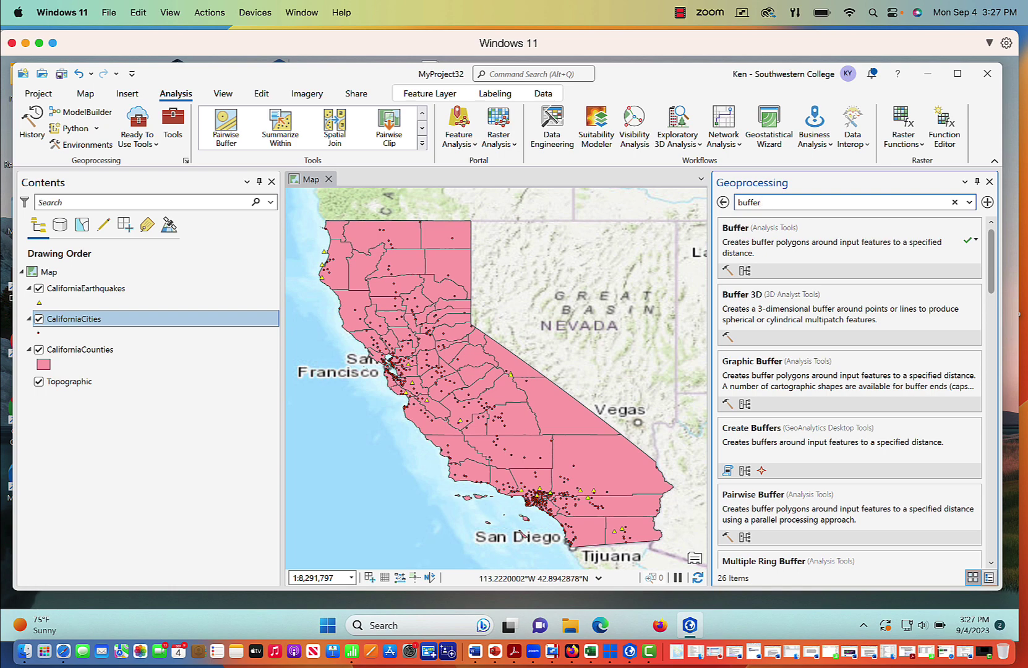
left_click(771, 234)
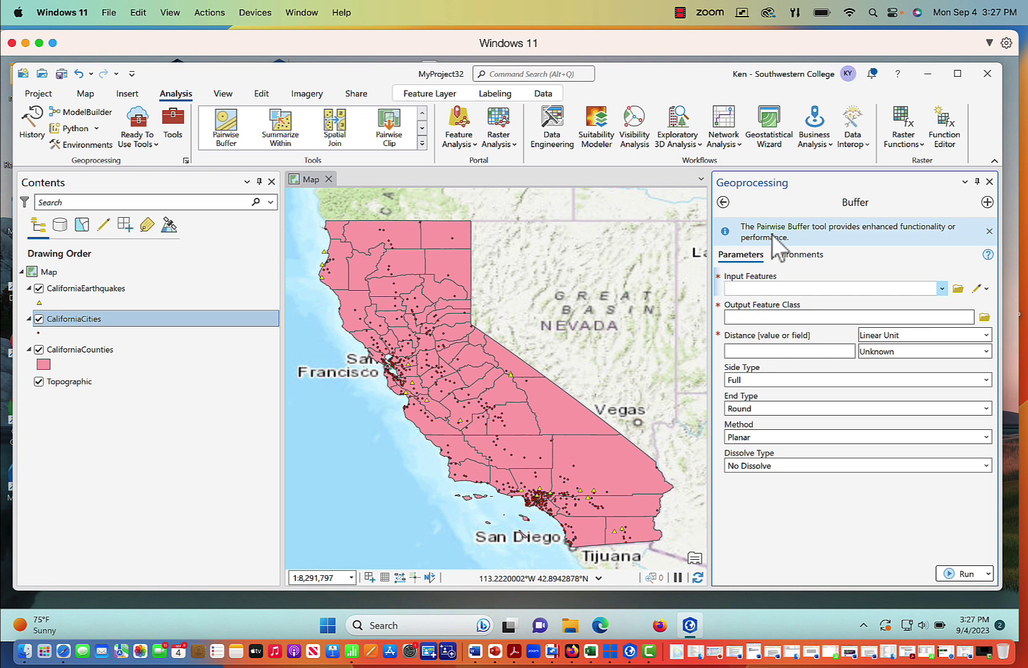
Step: Set CaliforniaEarthquakes as the buffer input features and the buffer distance to 15 Statute Miles
left_click(941, 289)
left_click(904, 303)
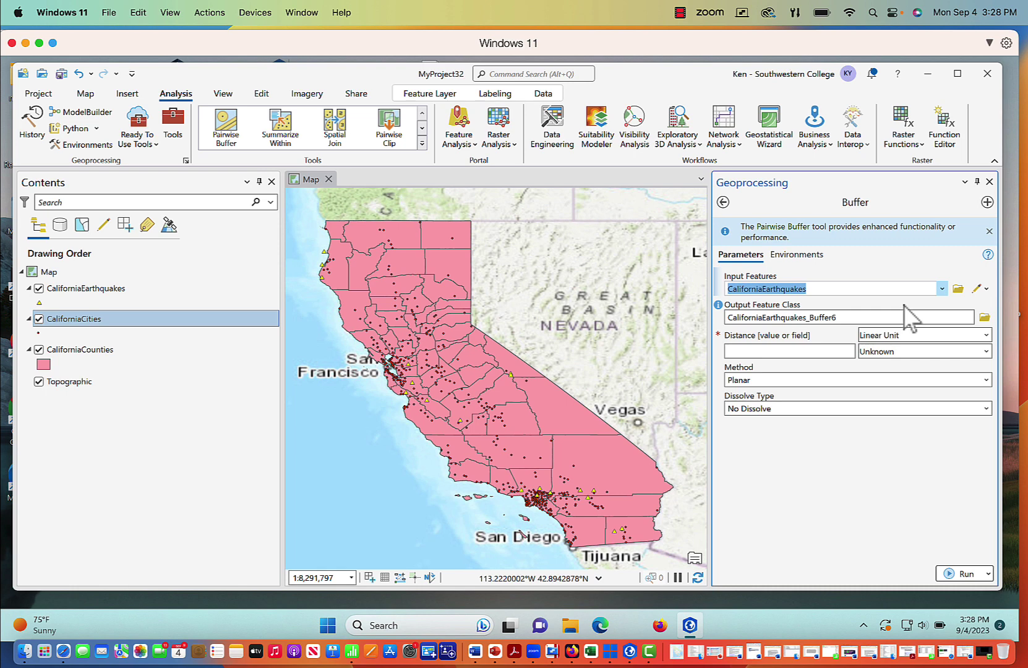
left_click(839, 352)
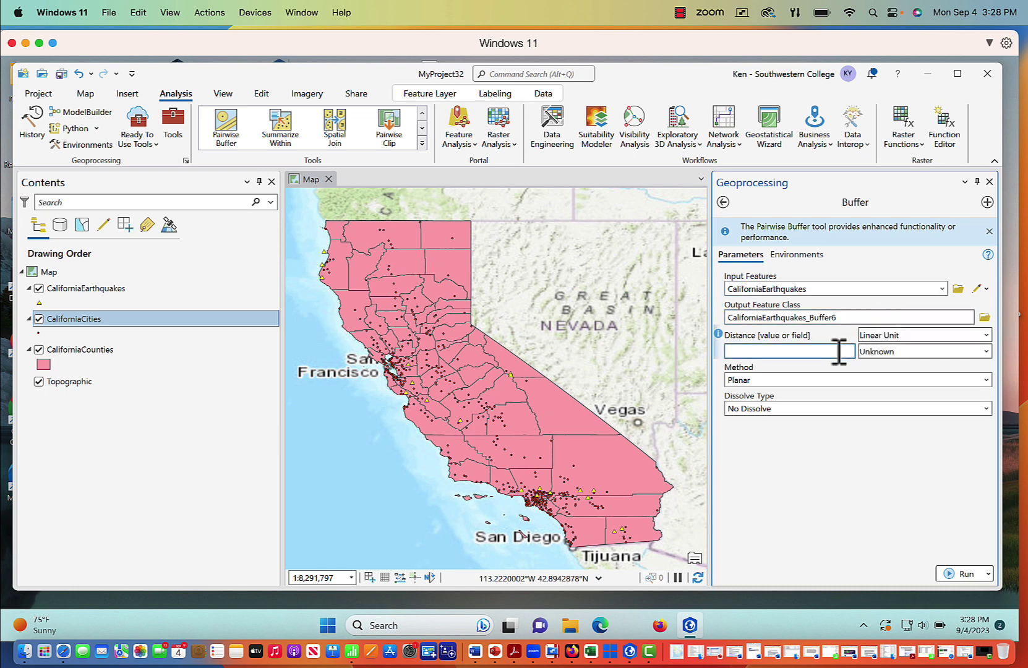
type("15")
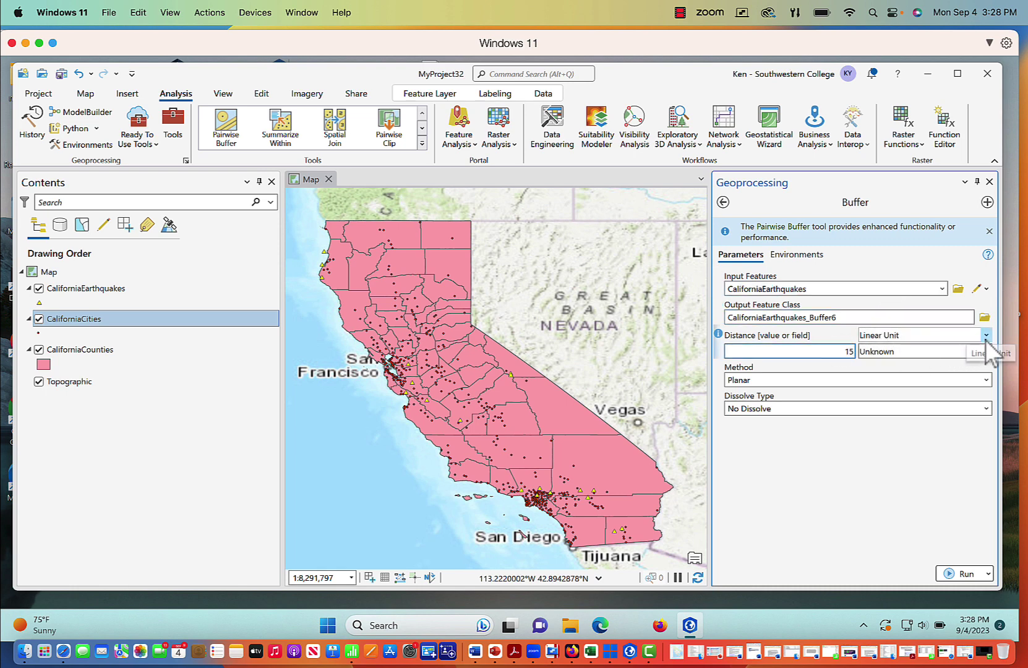
left_click(941, 352)
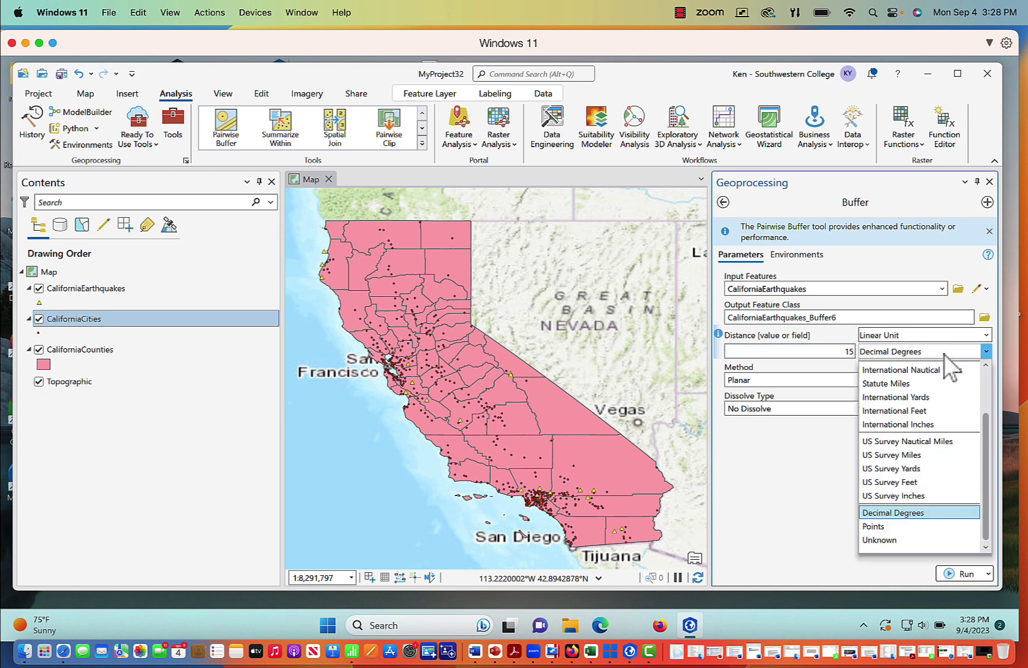
scroll(940, 377, "up", 1)
left_click(917, 396)
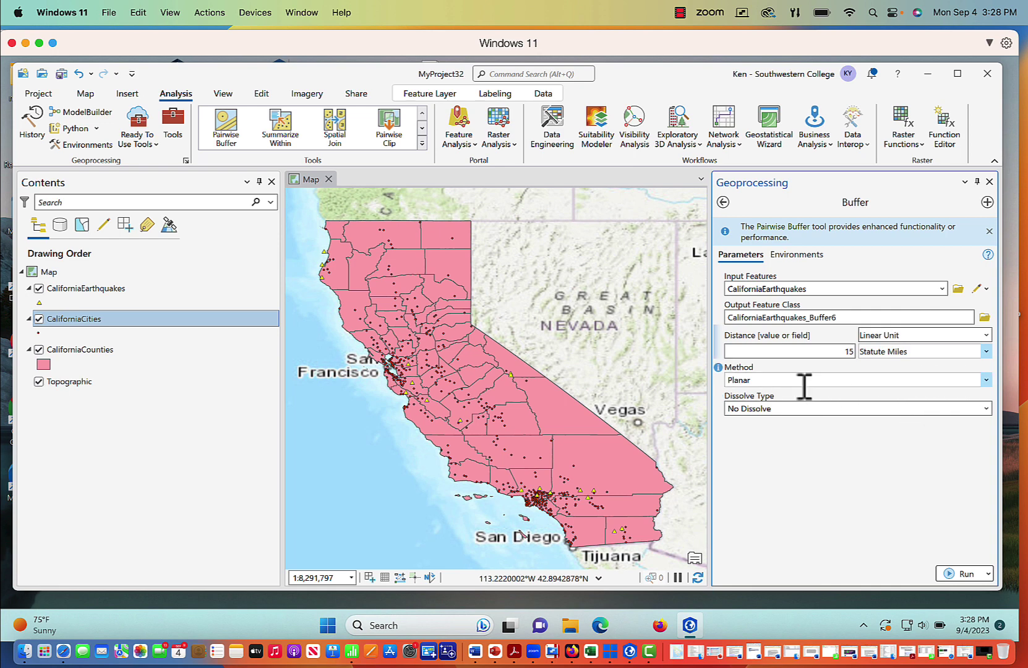
Step: Keep the Planar method and the No Dissolve type, and run the earthquake buffer
left_click(986, 380)
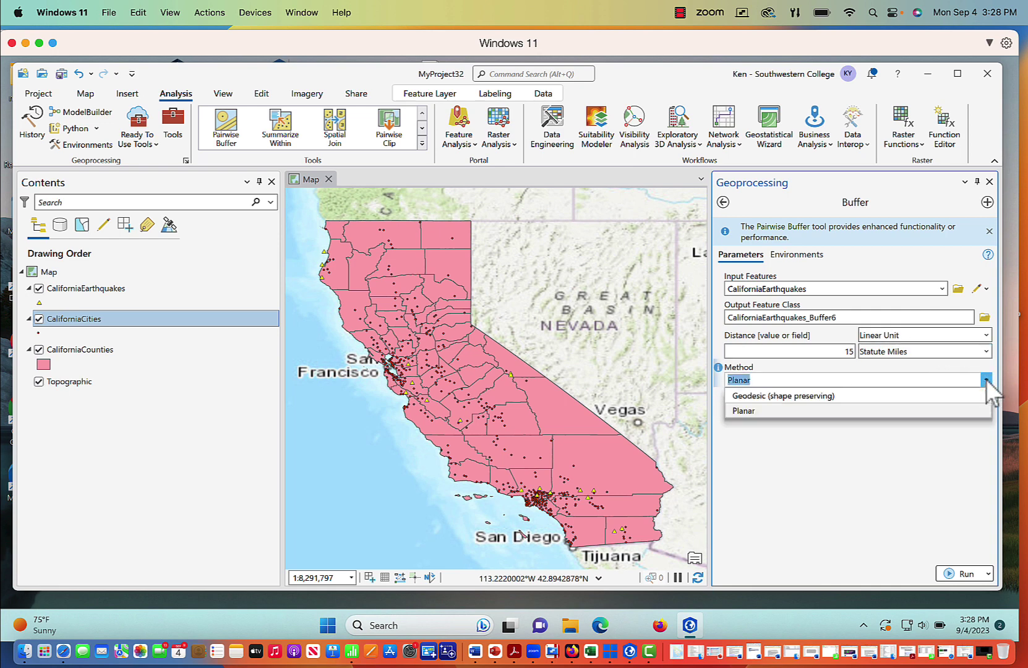
left_click(774, 380)
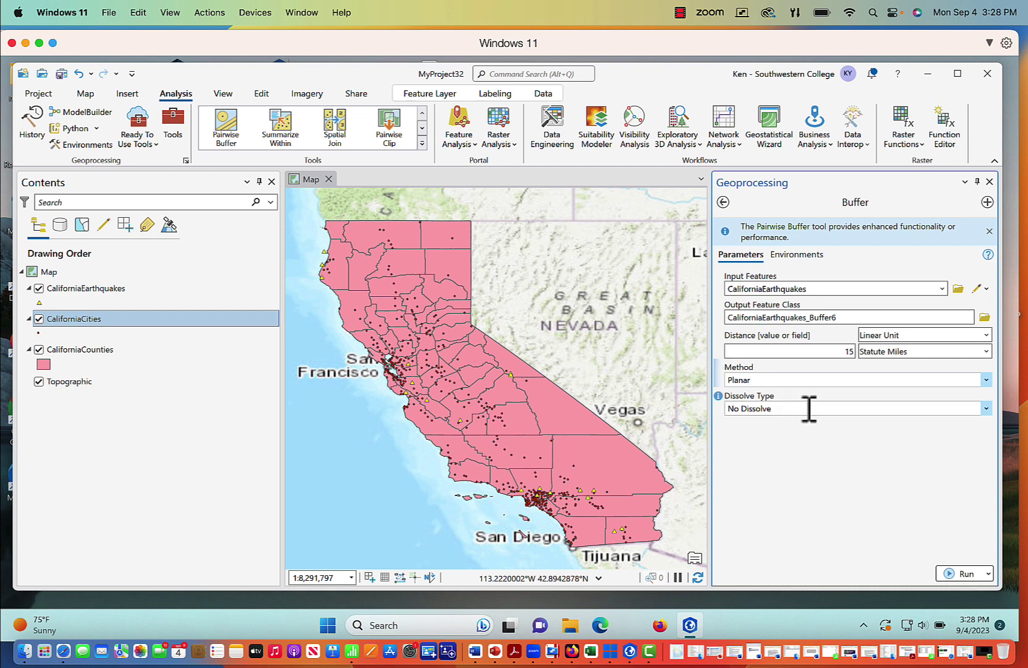
left_click(987, 409)
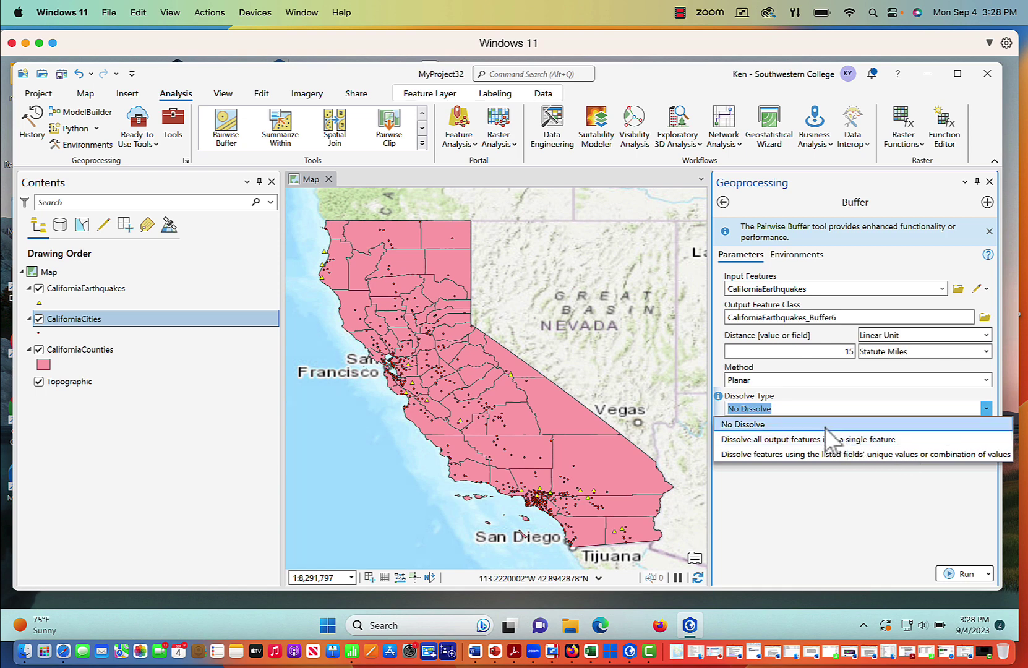
left_click(818, 424)
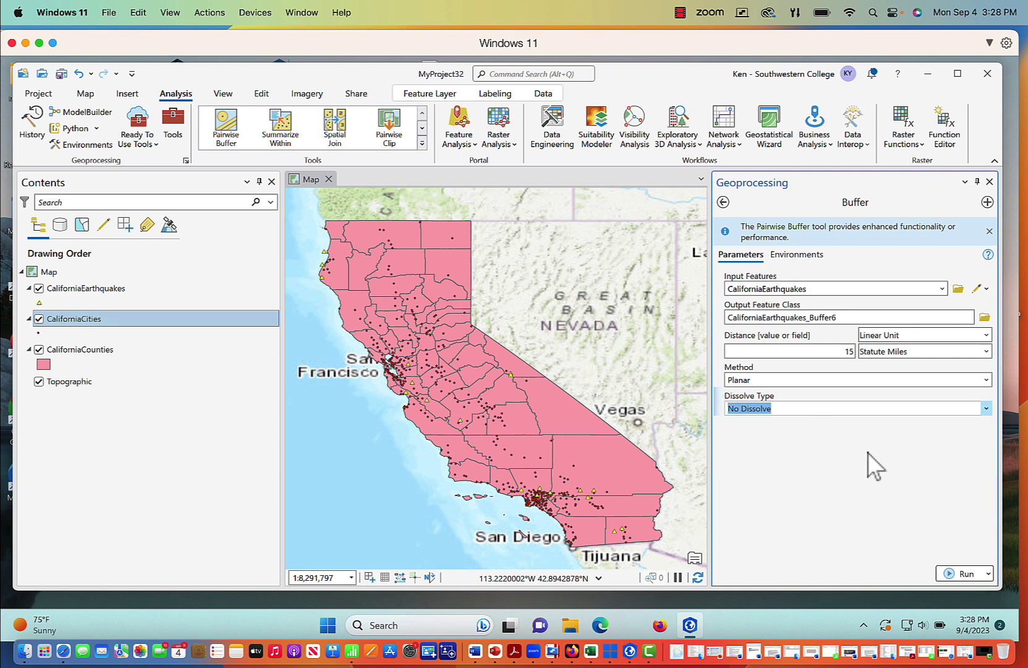
left_click(953, 573)
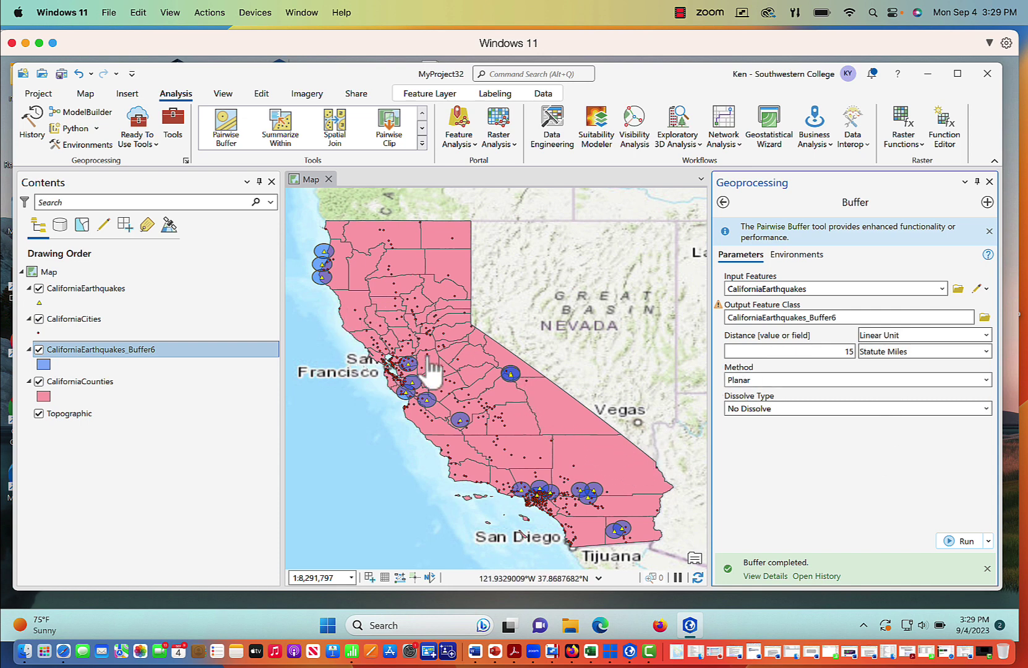
Step: Open the attribute table of the CaliforniaEarthquakes_Buffer6 layer to examine its records
right_click(94, 351)
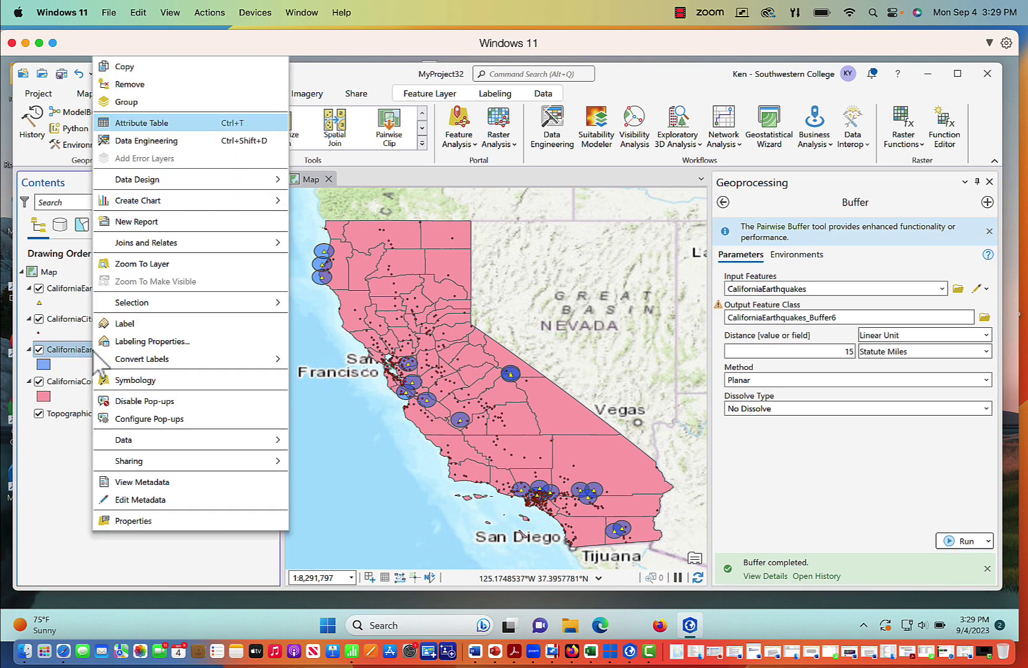
left_click(140, 124)
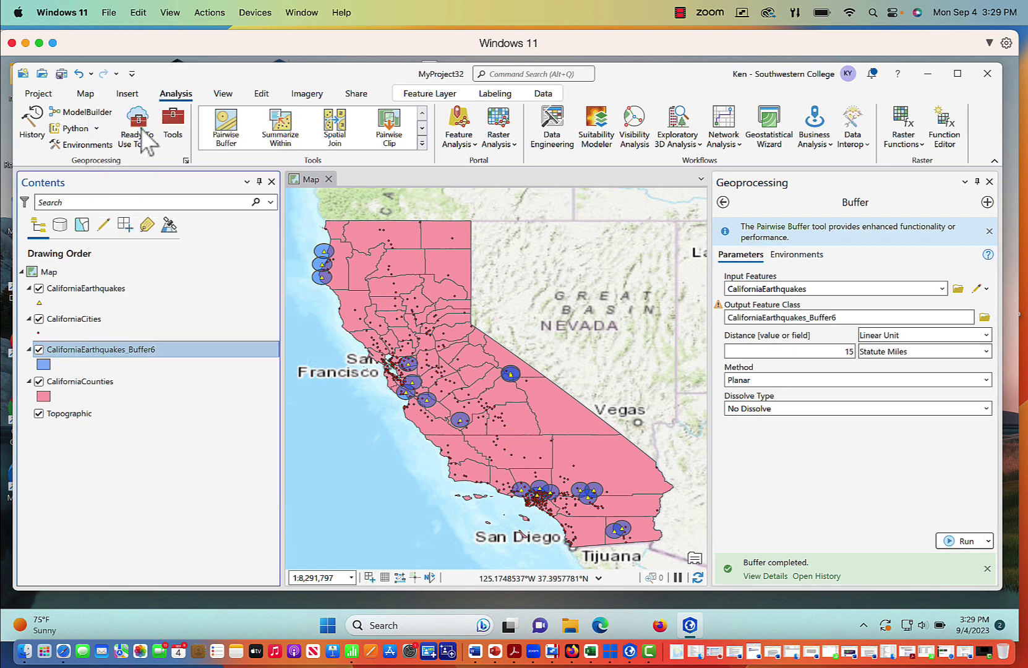
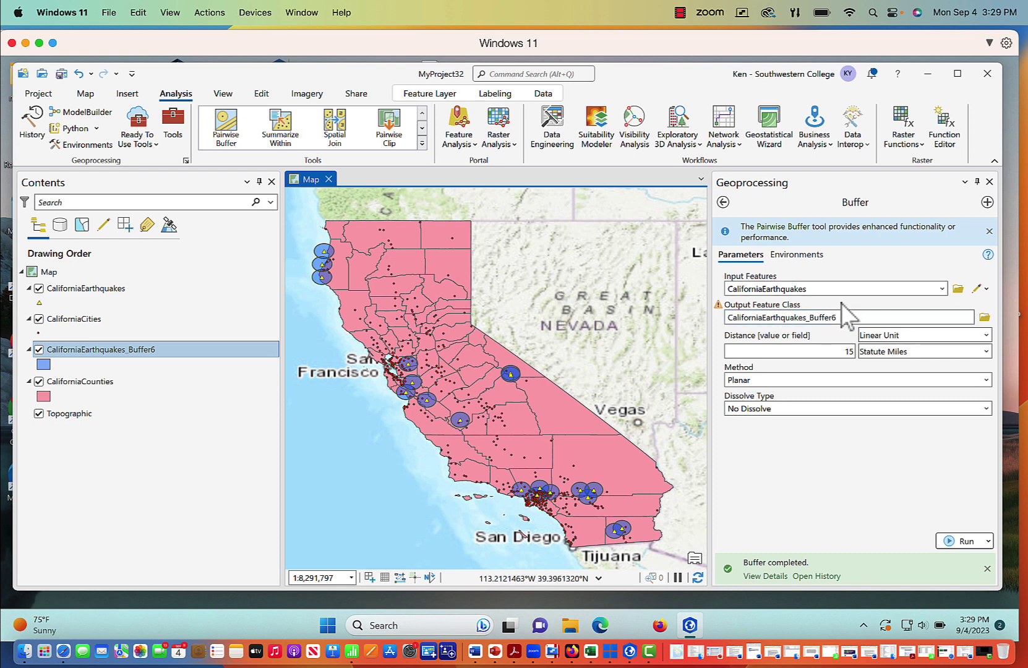
Step: Run the buffer again with output CaliforniaEarthquakes_Buffer7 and the dissolve type "Dissolve all output features into a single feature"
left_click(855, 317)
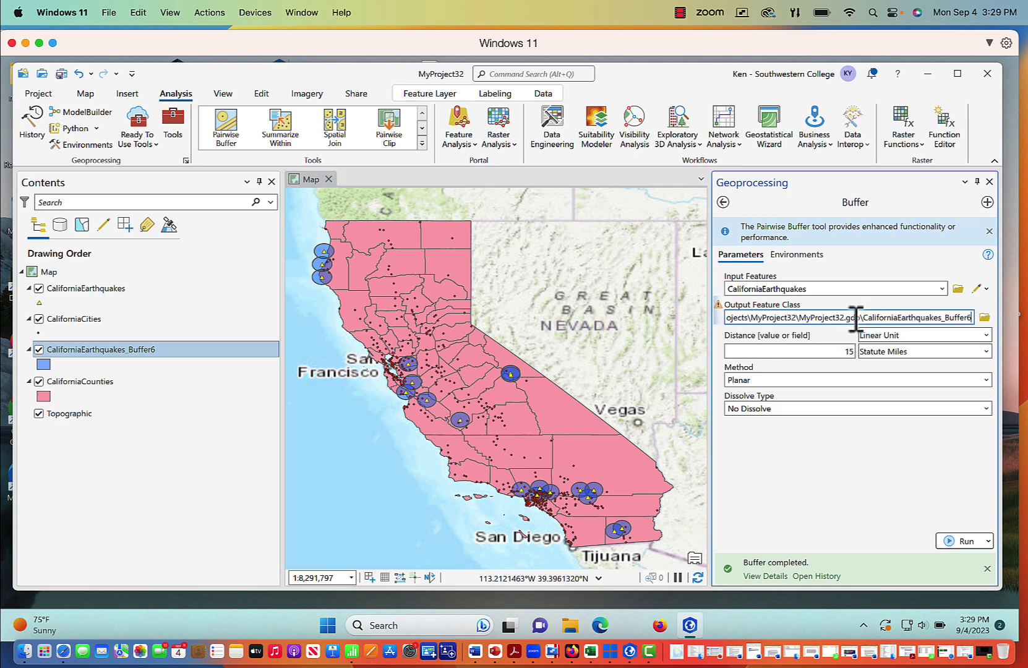
key("BackSpace")
type("7")
key("Return")
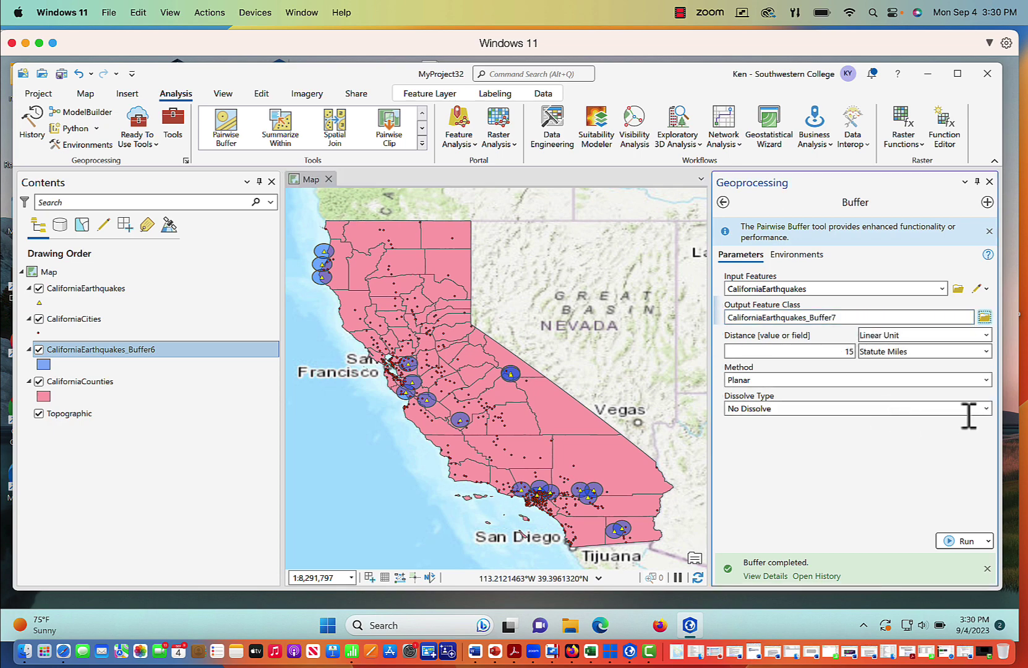
left_click(986, 409)
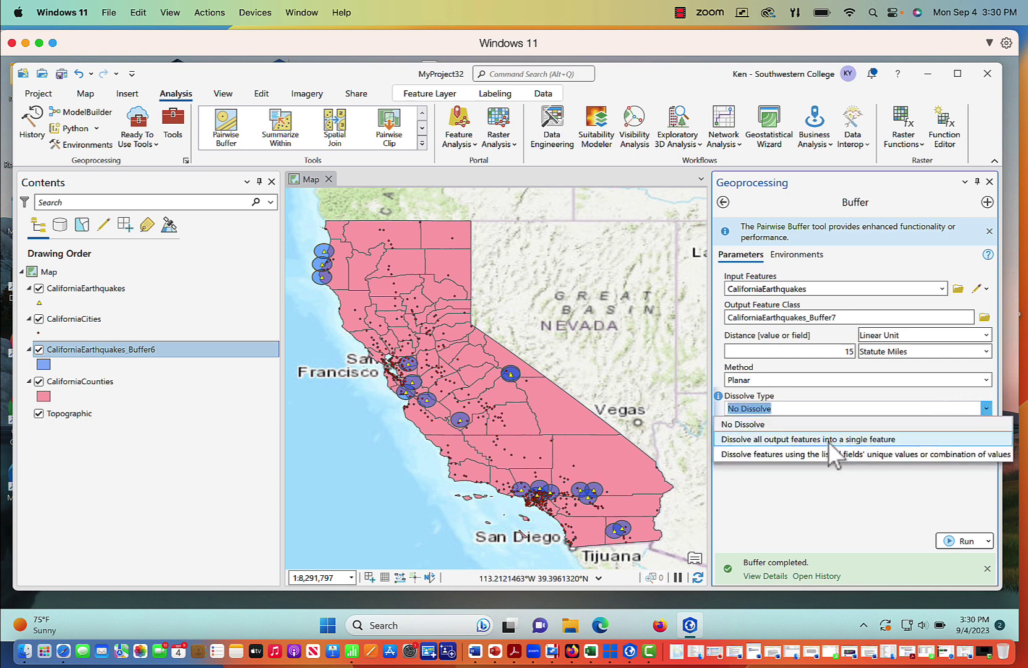
left_click(840, 442)
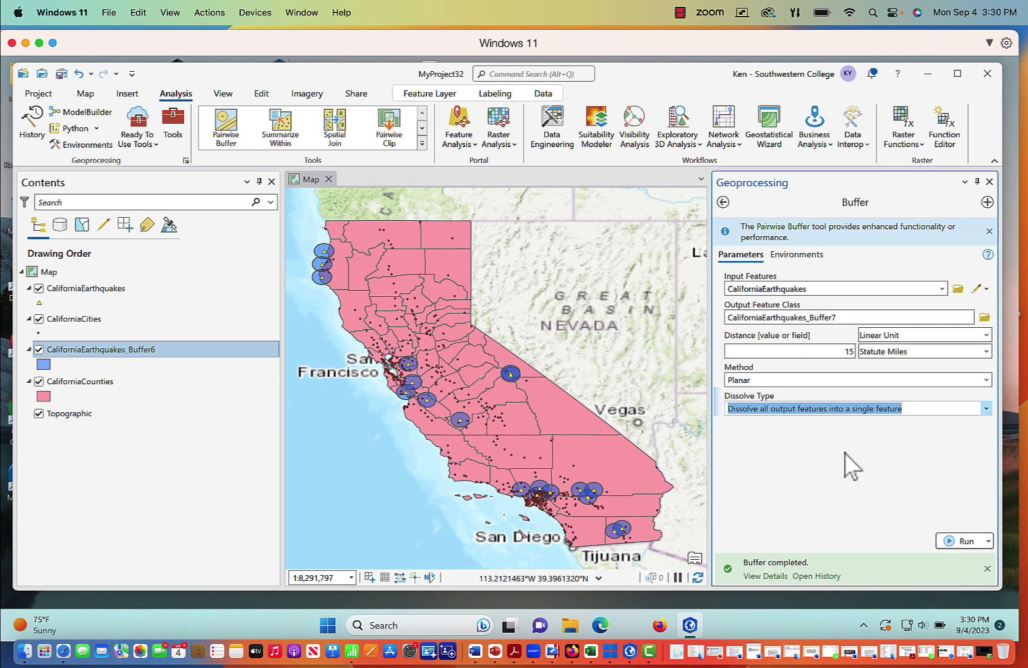
left_click(954, 540)
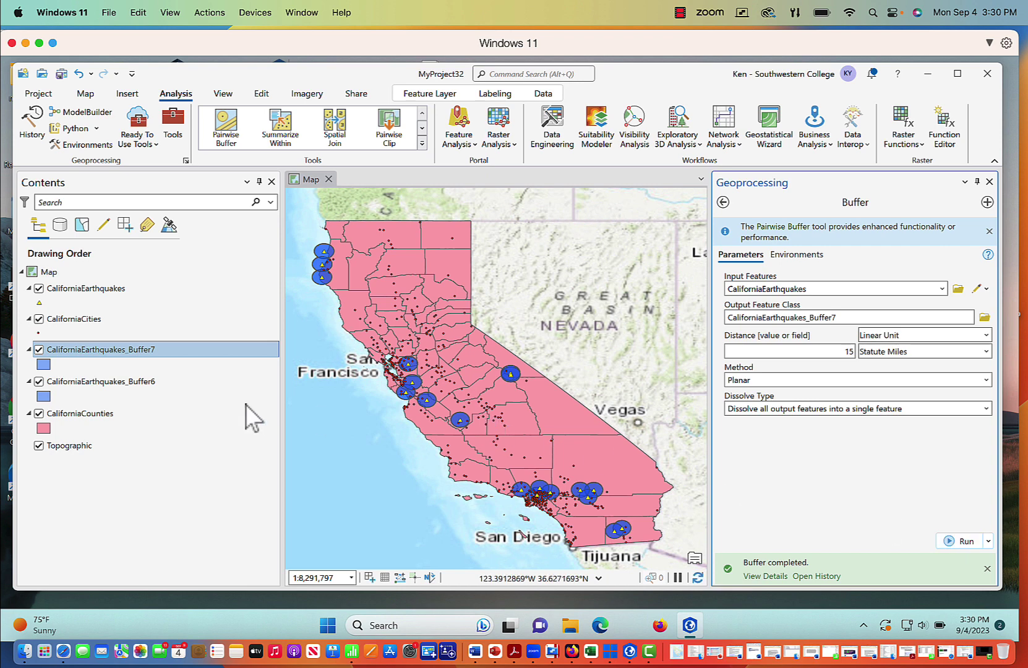
Step: Hide the undissolved CaliforniaEarthquakes_Buffer6 layer on the map
left_click(41, 386, "ctrl")
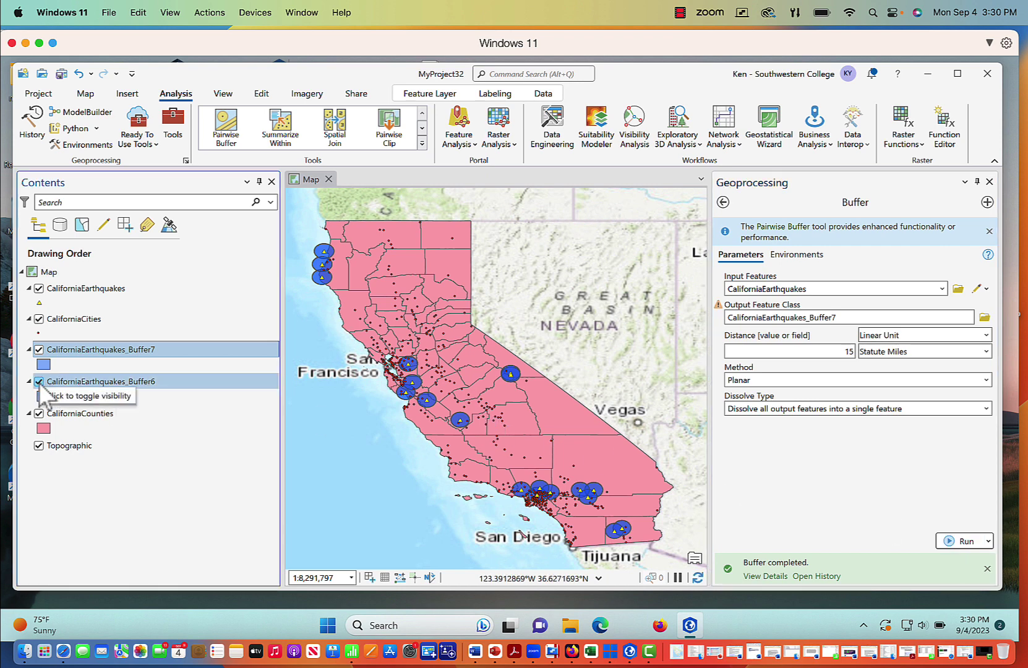
left_click(39, 383)
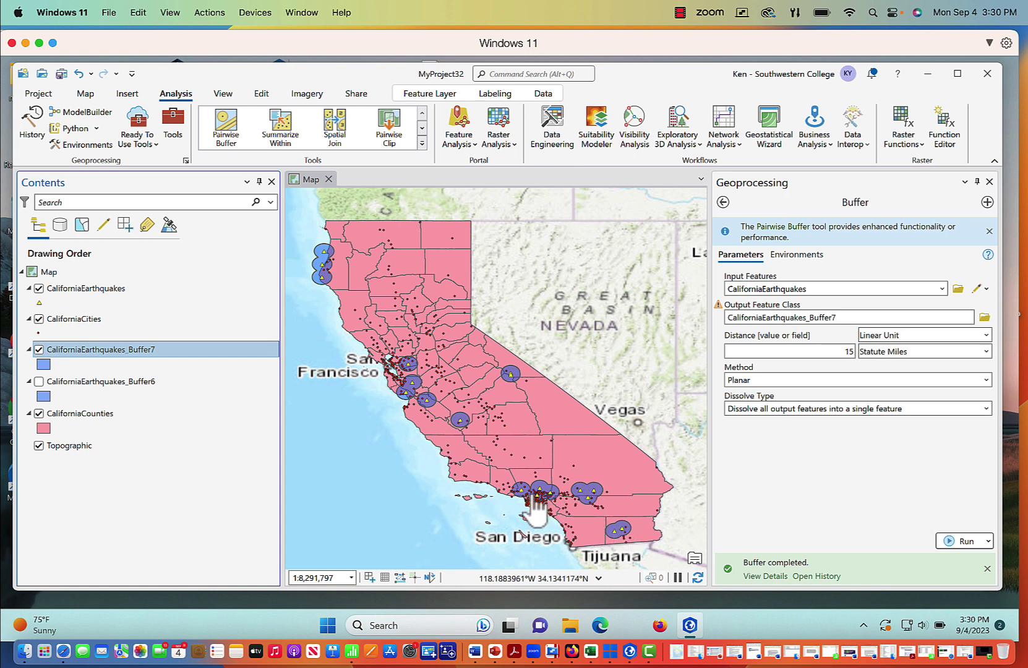
Step: Open the attribute table of the dissolved CaliforniaEarthquakes_Buffer7 layer to examine its records, and close it
right_click(136, 349)
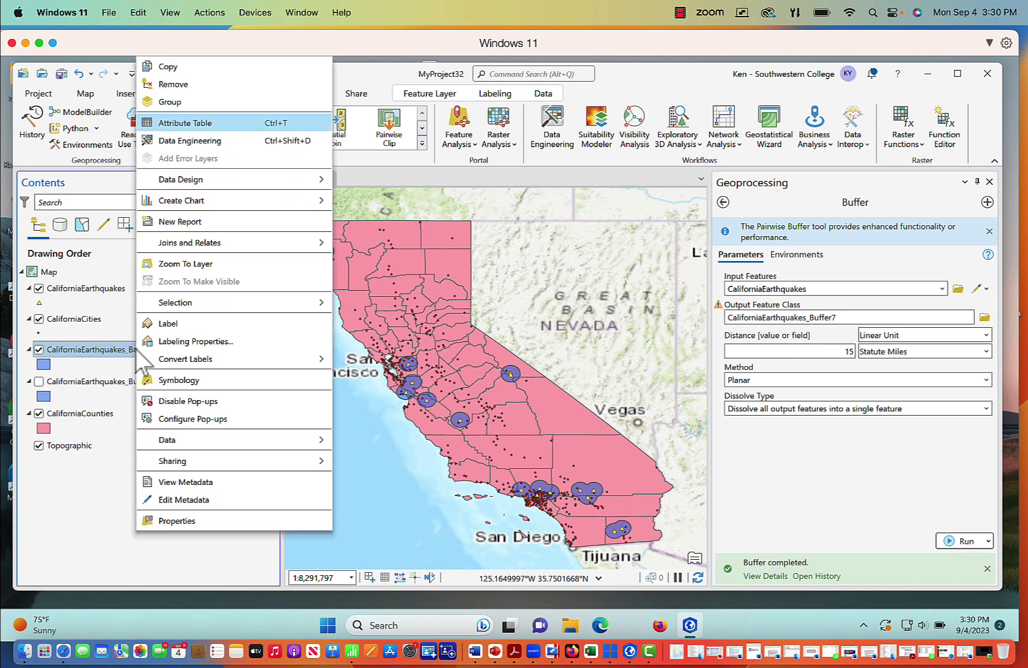
left_click(171, 138)
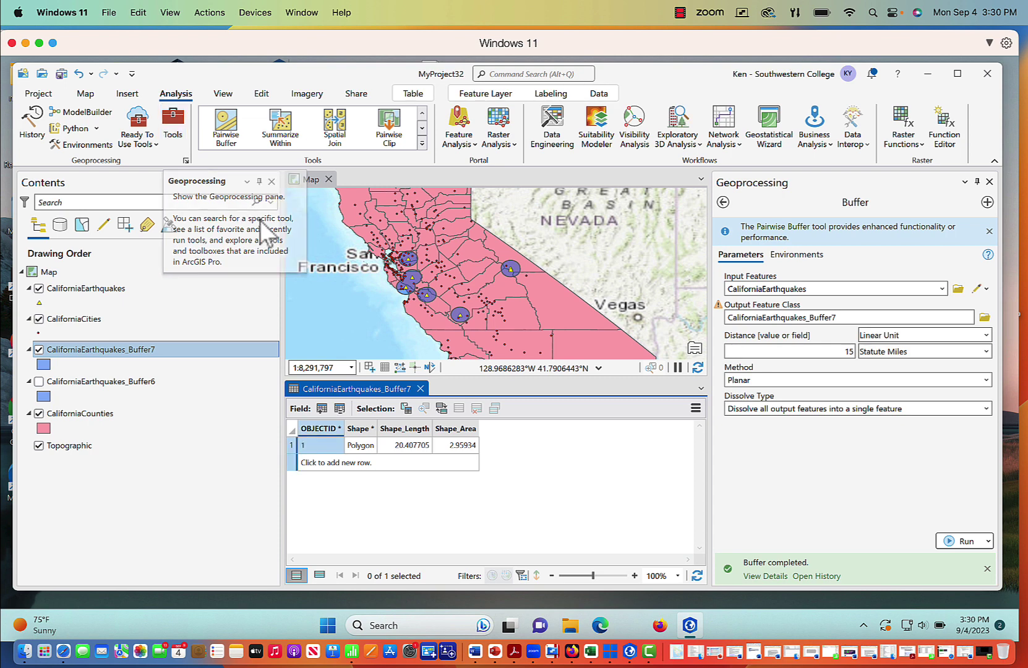
left_click(420, 388)
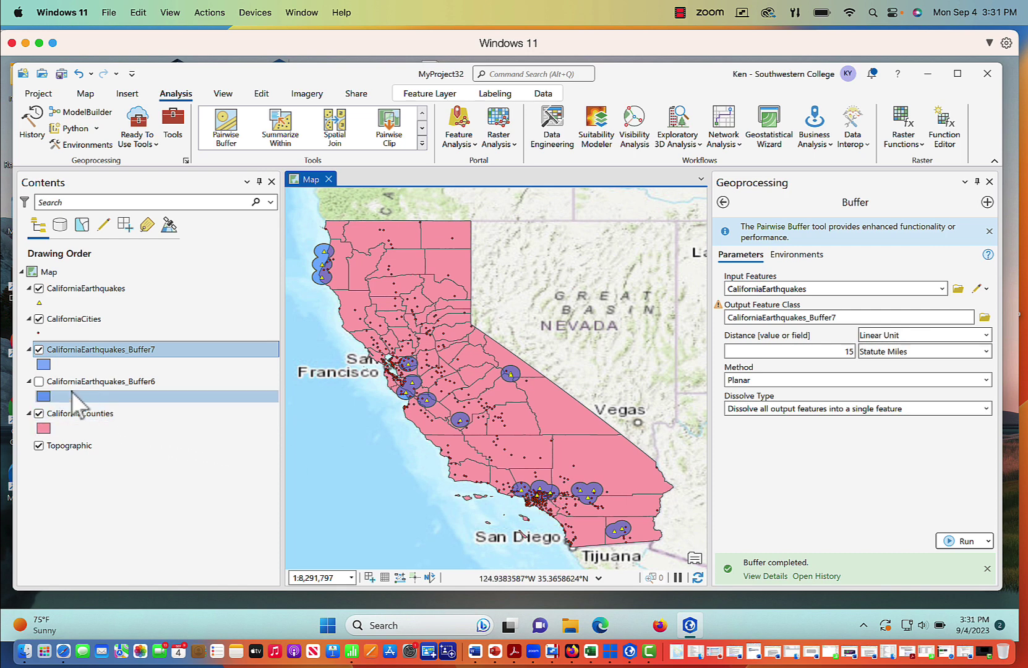
Step: Compare the undissolved CaliforniaEarthquakes_Buffer6 with the dissolved CaliforniaEarthquakes_Buffer7 by switching their visibility, leaving only Buffer7 shown
left_click(39, 382)
left_click(38, 350)
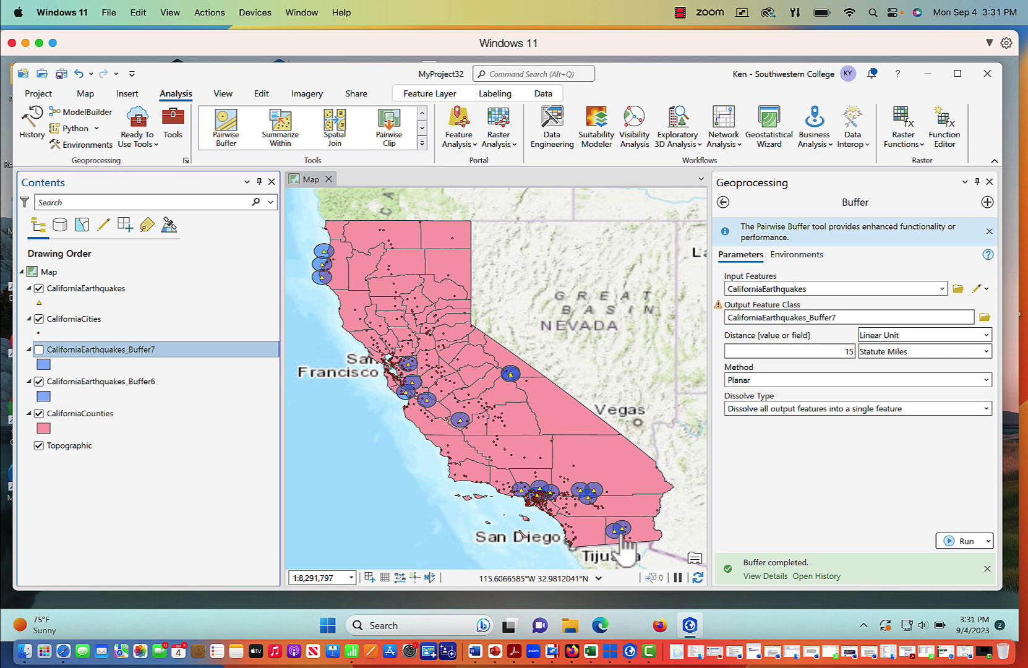
left_click(38, 382)
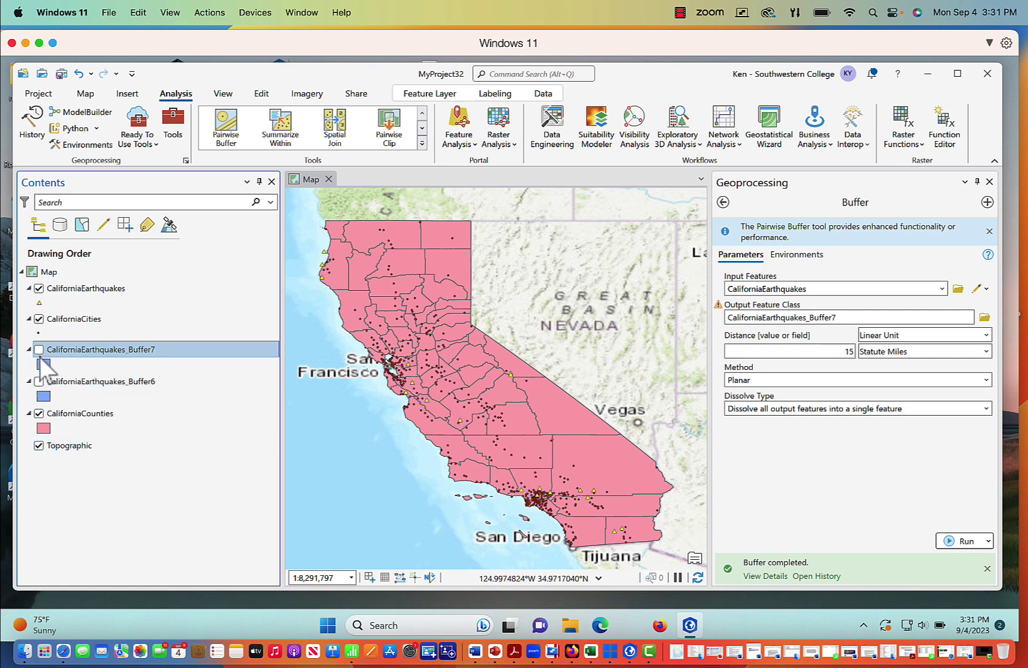
left_click(39, 349)
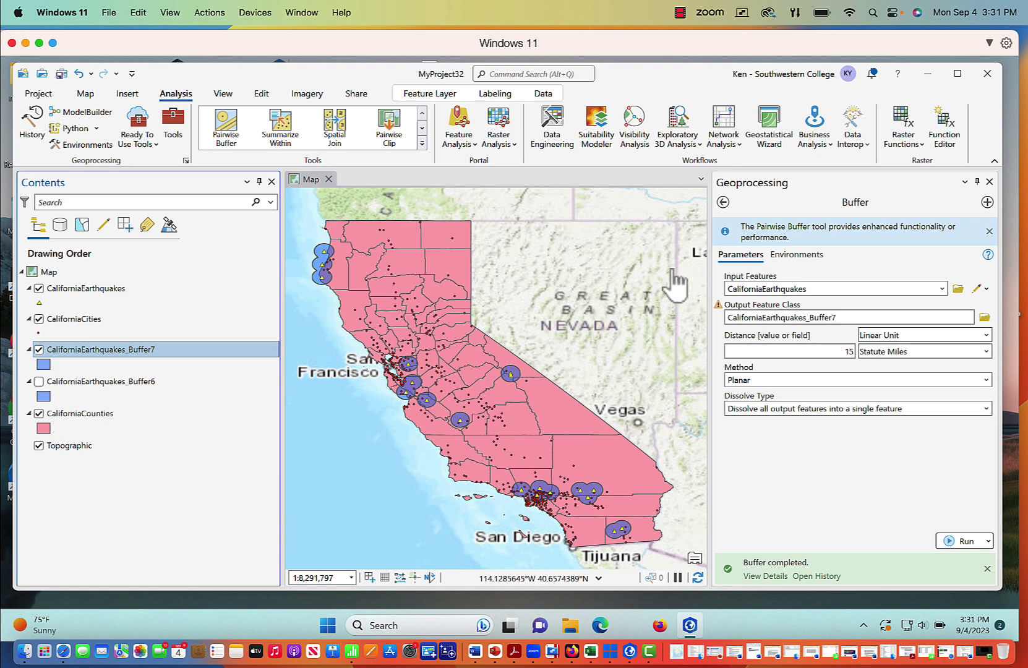
Step: Search the geoprocessing tools for "multipart" and open the Multipart To Singlepart tool
left_click(723, 202)
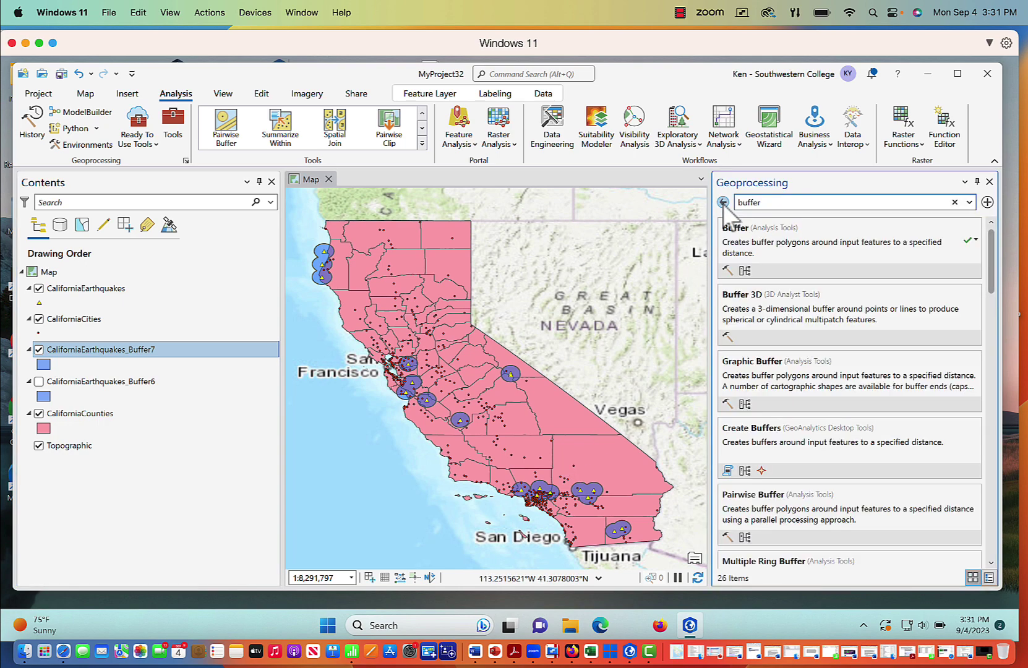
left_click_drag(774, 202, 725, 202)
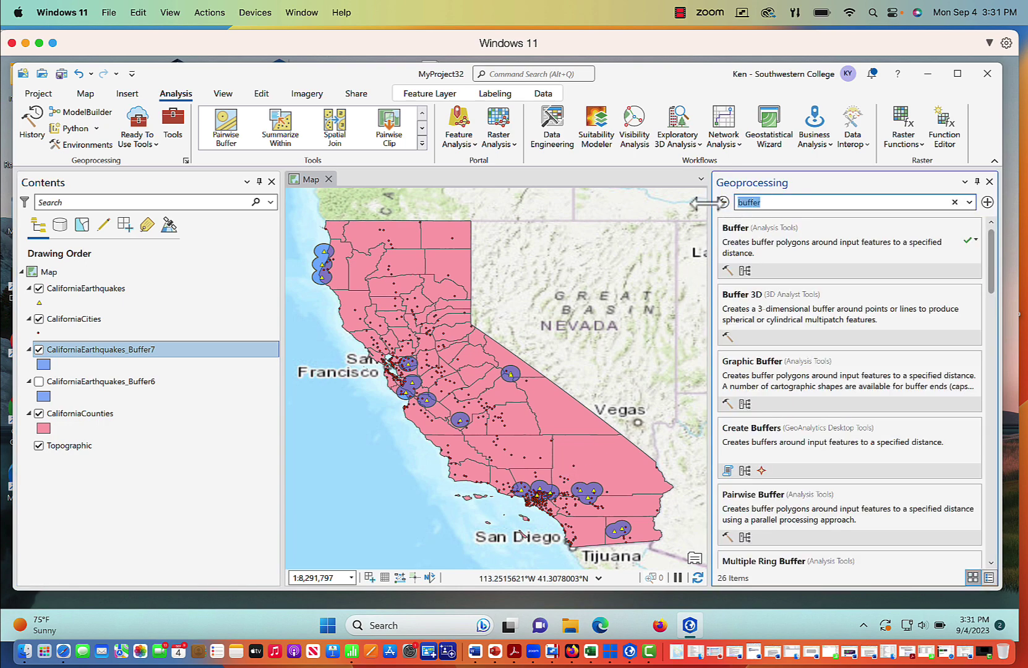
key("BackSpace")
type("u")
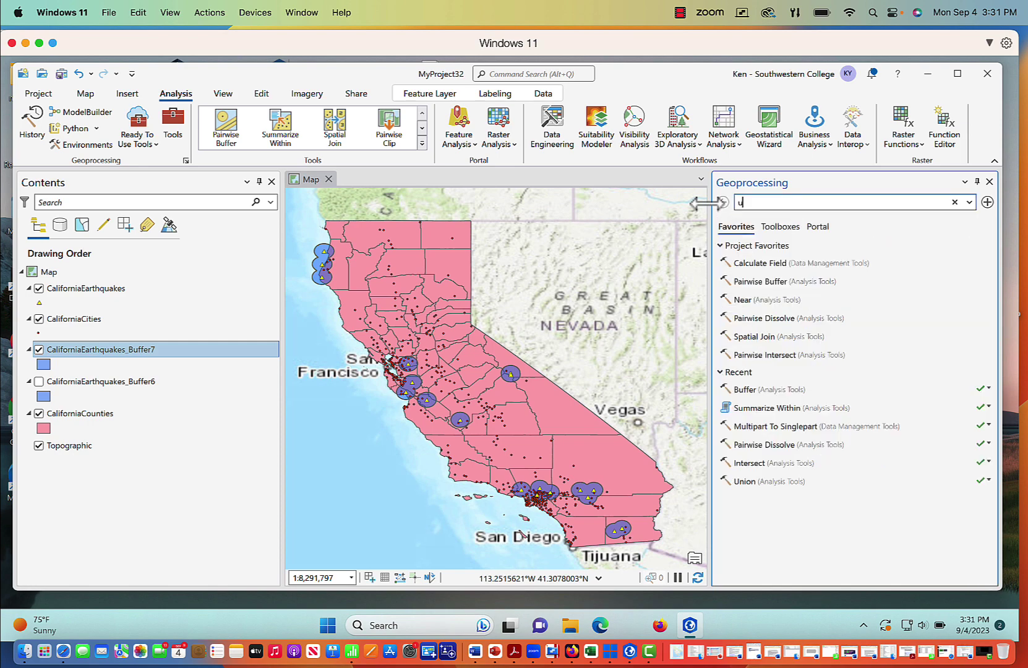
key("BackSpace")
type("multipart")
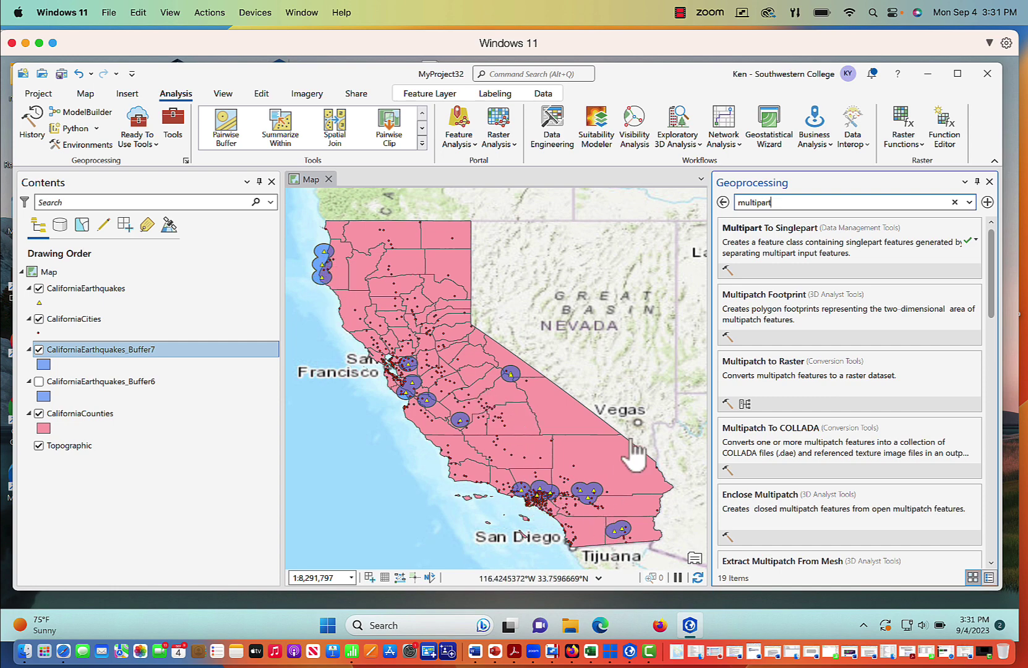
left_click(751, 250)
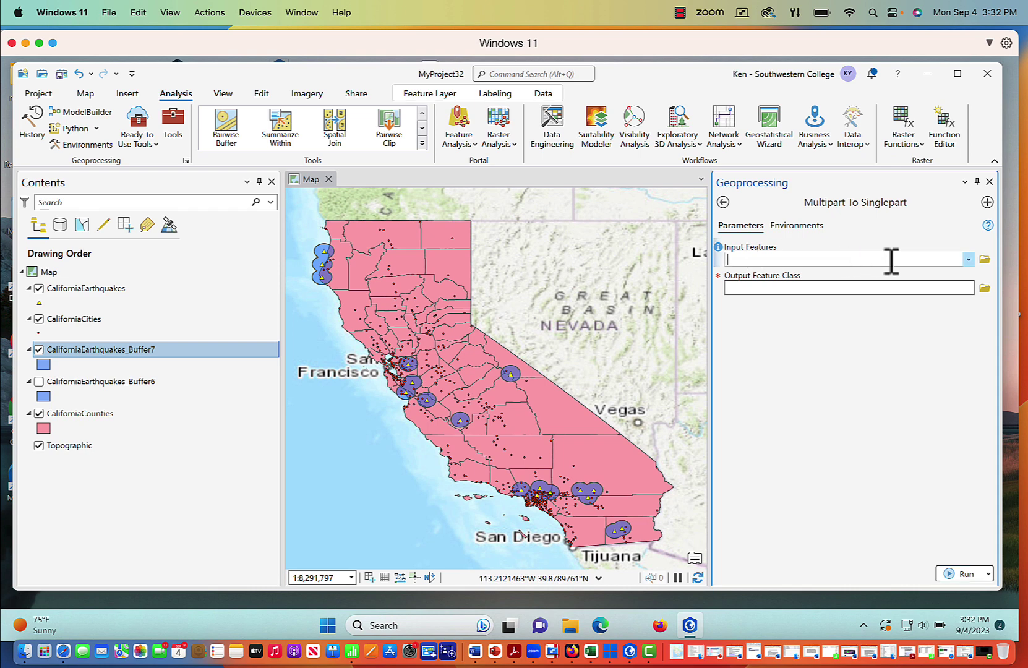
Step: Run Multipart To Singlepart on CaliforniaEarthquakes_Buffer7 with output CaliforniaEart_MultipartToSi3, and hide the Buffer7 layer
left_click(969, 260)
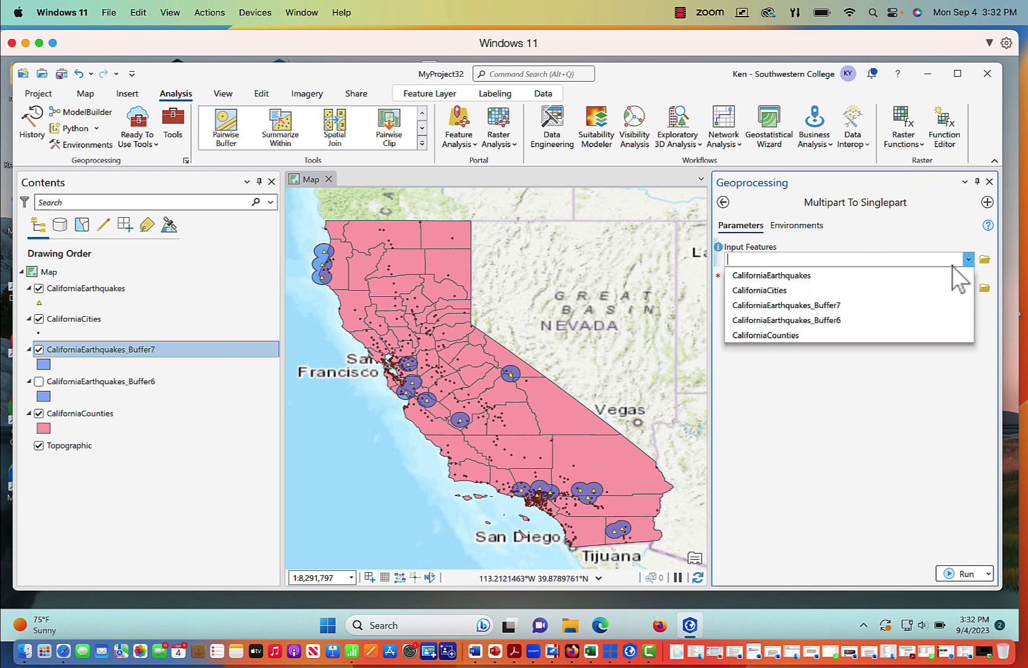
left_click(876, 305)
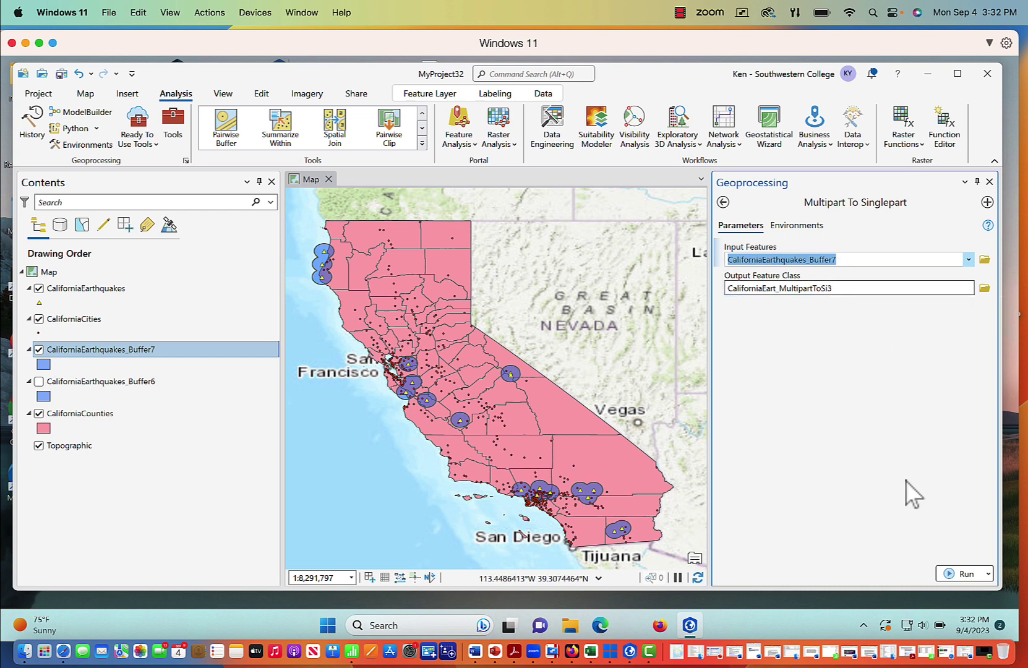
left_click(955, 574)
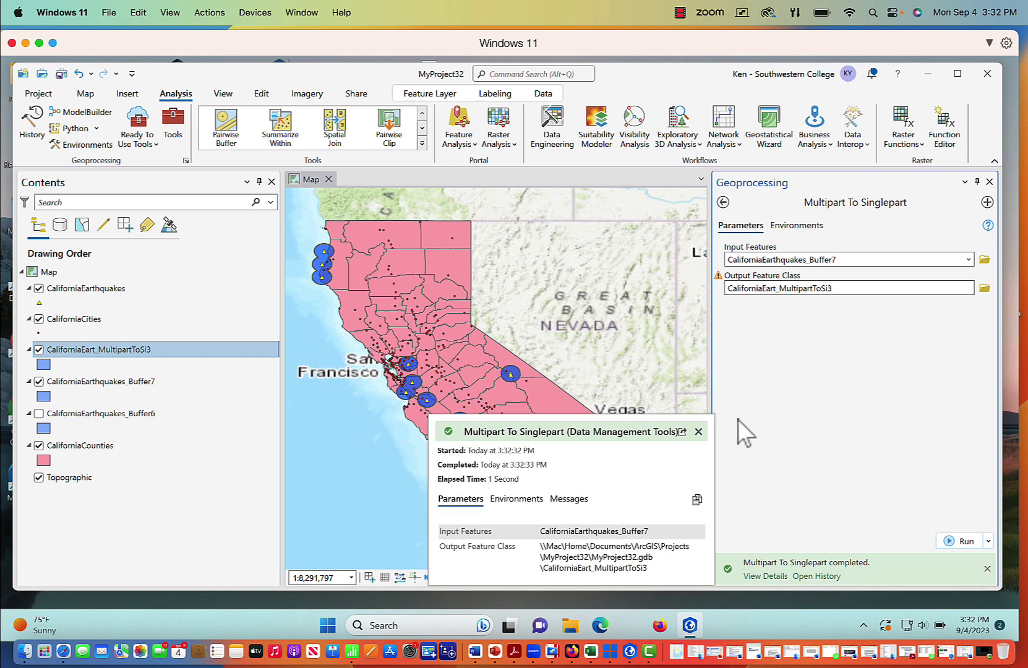
left_click(698, 431)
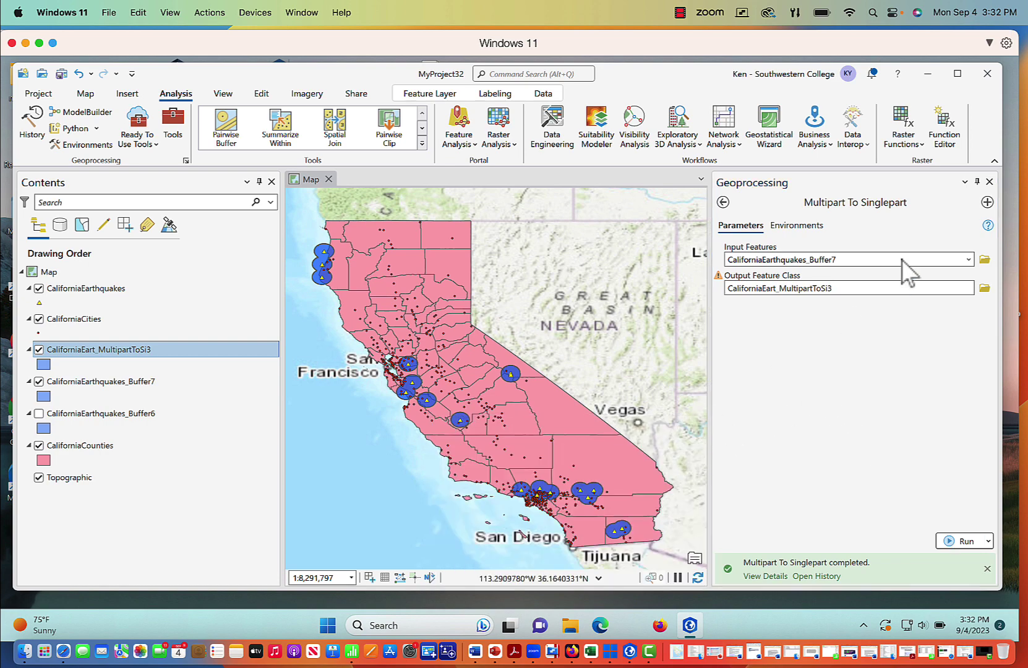
left_click(989, 181)
left_click(38, 381)
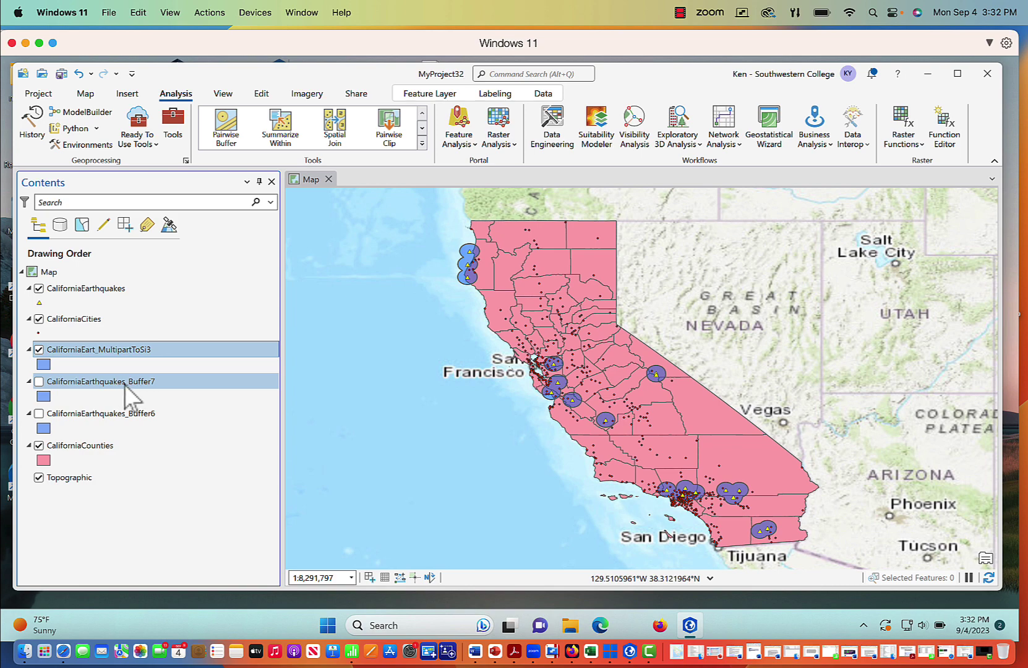
Step: Open the attribute table of the CaliforniaEart_MultipartToSi3 layer to examine its individual polygon records, and close it
right_click(138, 348)
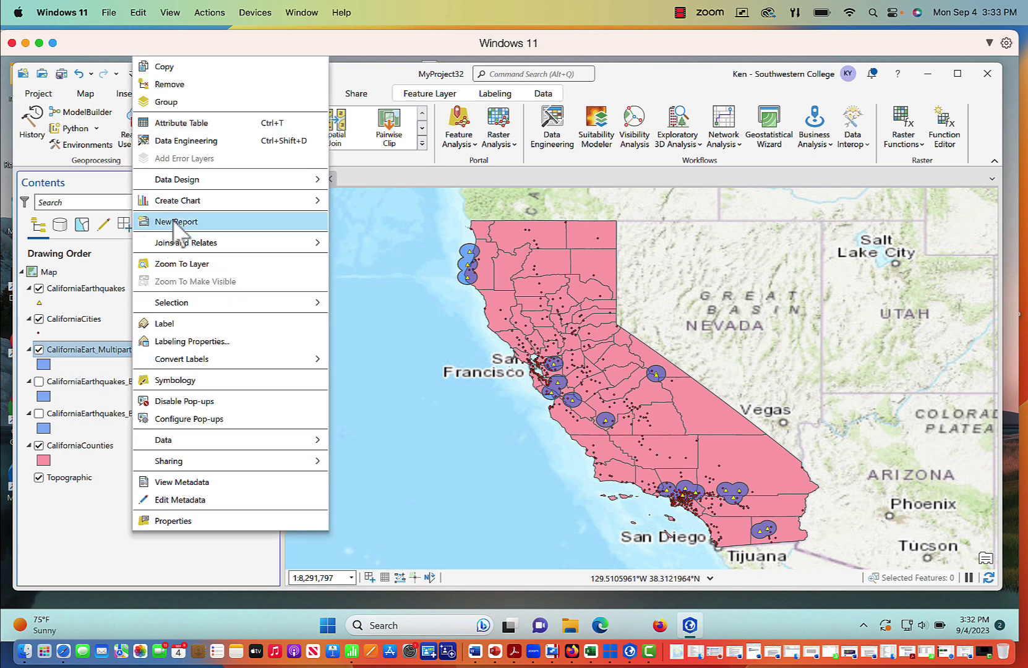
left_click(179, 126)
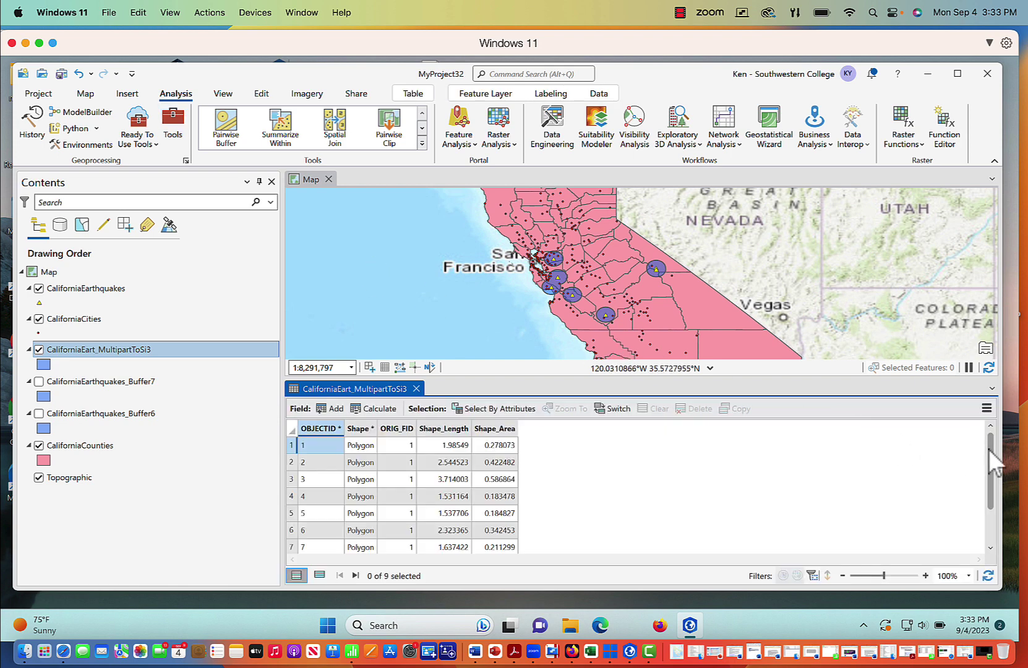
left_click_drag(989, 449, 642, 388)
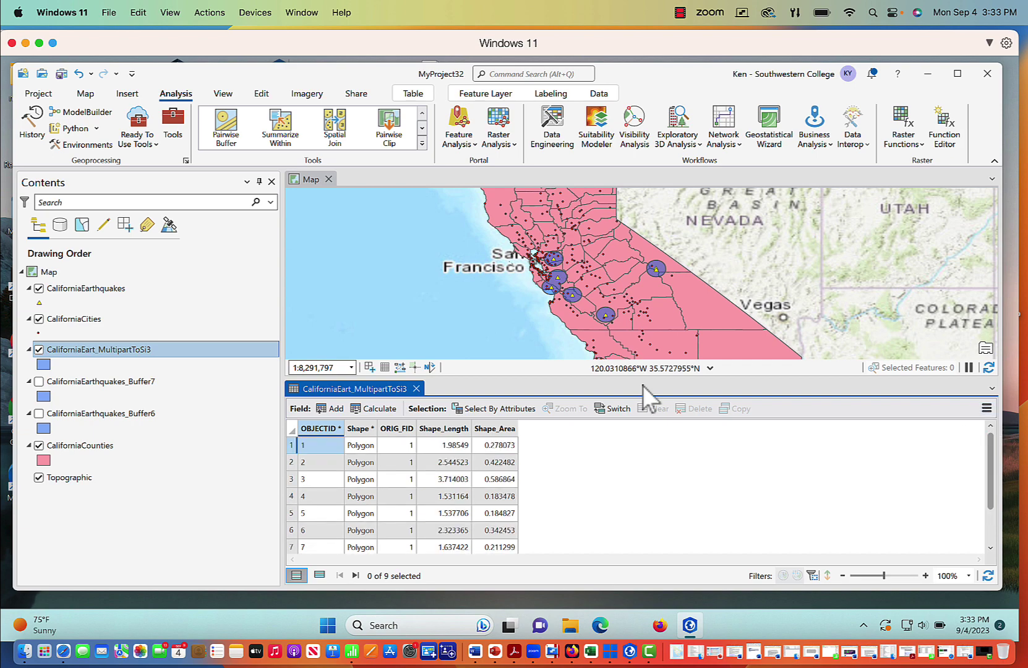
left_click(417, 387)
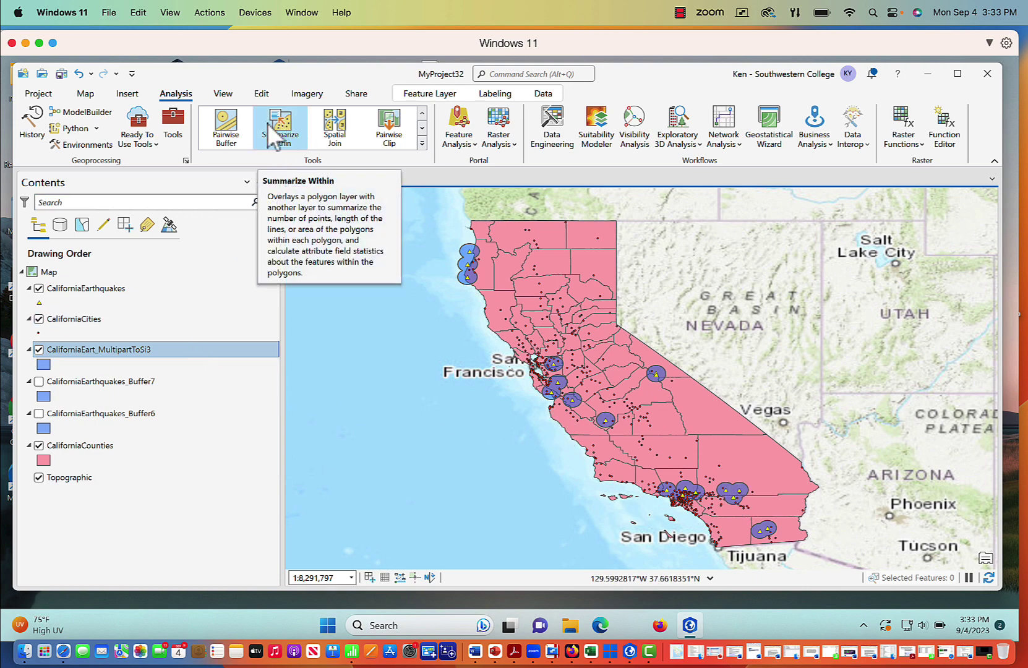
Step: Look through the available analysis tools to find one that summarizes features within polygons
left_click(422, 128)
left_click(422, 128)
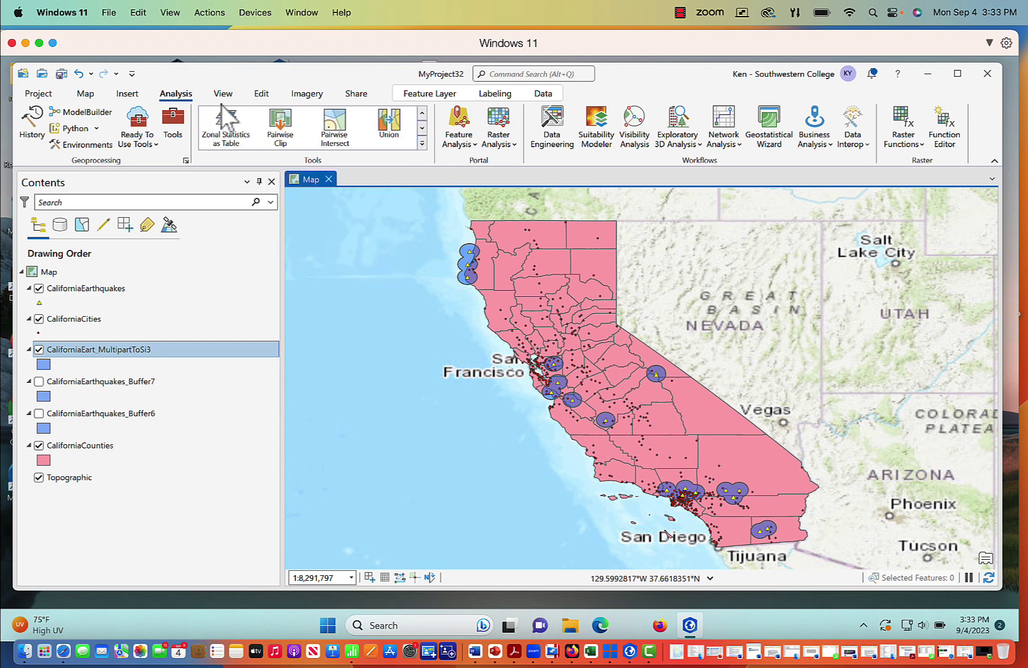
left_click(422, 128)
left_click(422, 128)
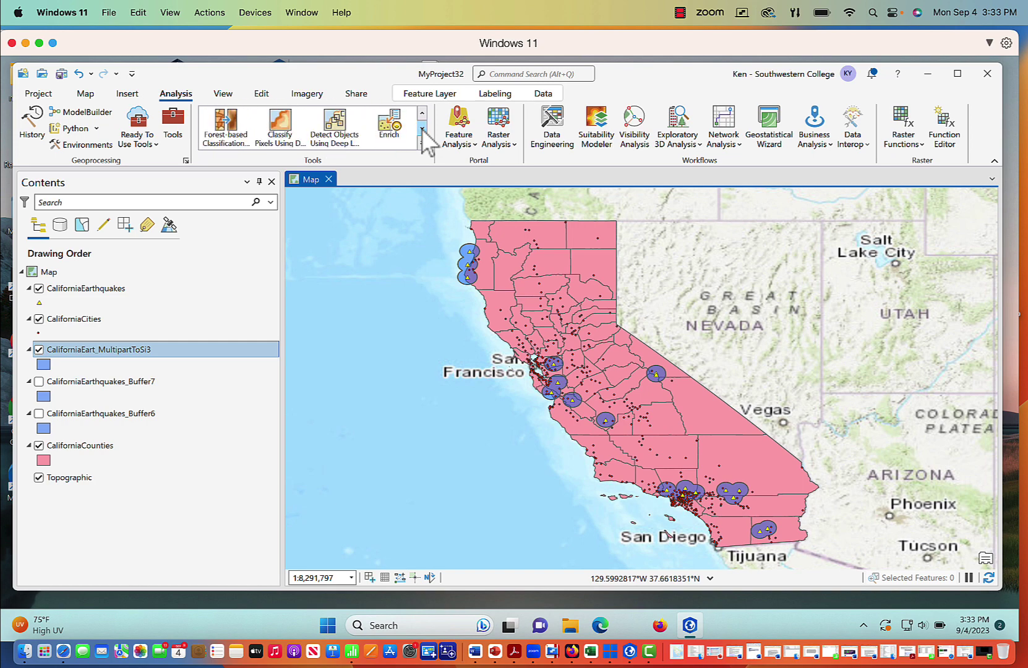
left_click(422, 128)
left_click(422, 128)
left_click(422, 113)
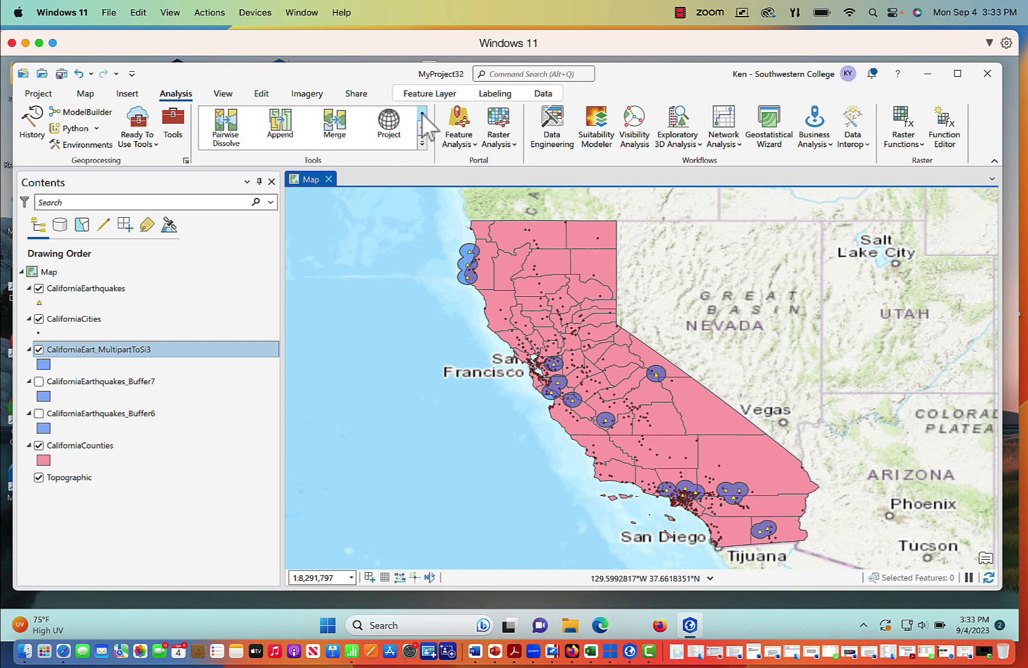
left_click(422, 113)
left_click(422, 113)
left_click(422, 112)
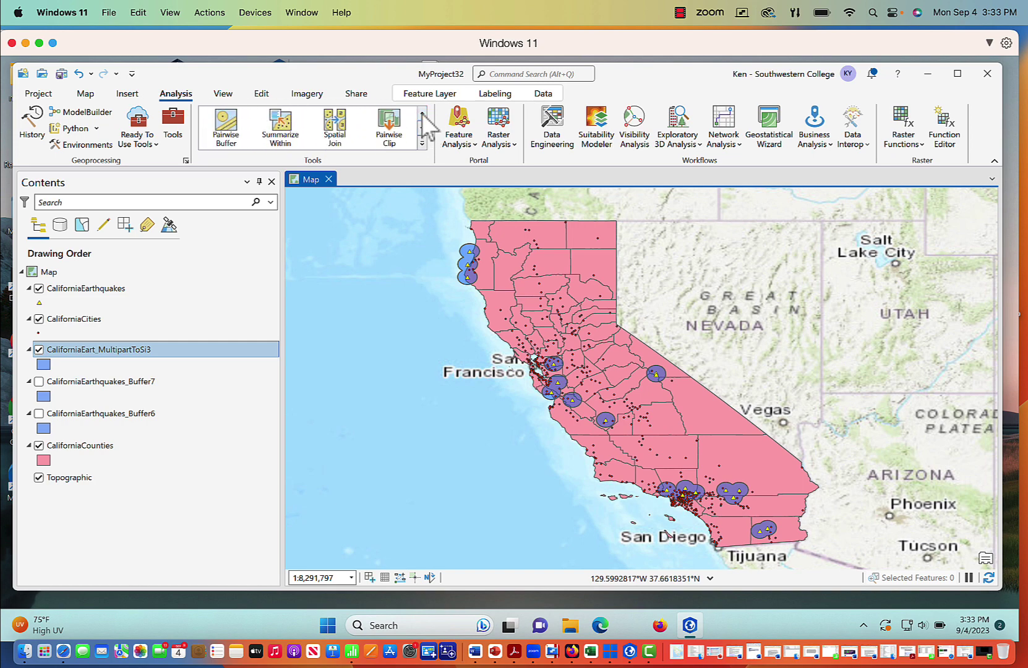
Step: Set up Summarize Within with CaliforniaEart_MultipartToSi3 as the input polygons and CaliforniaCities as the input summary features
left_click(281, 124)
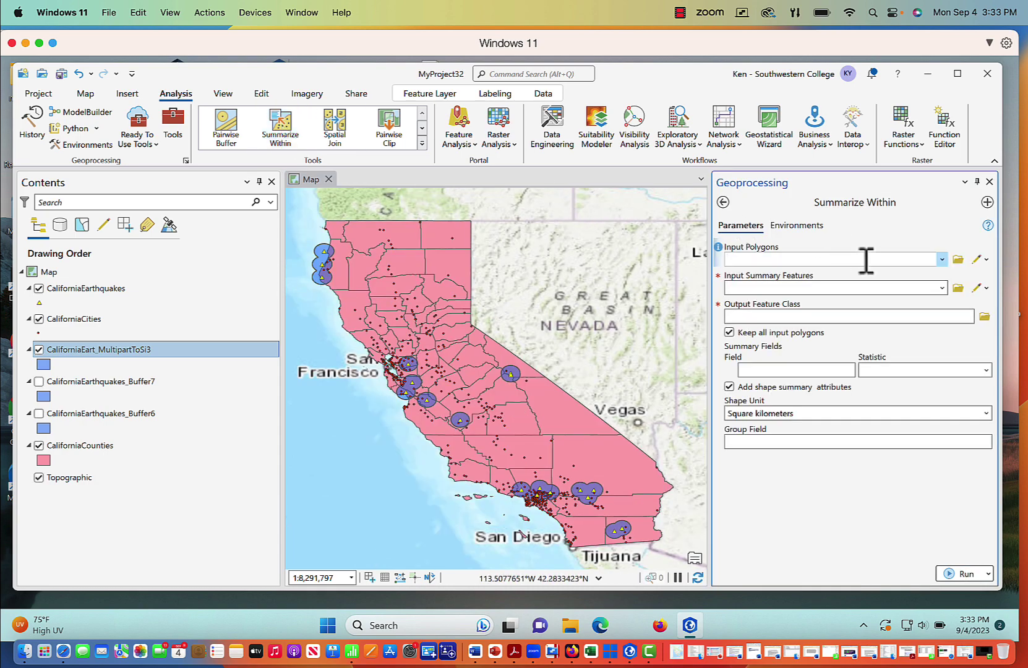
left_click(942, 259)
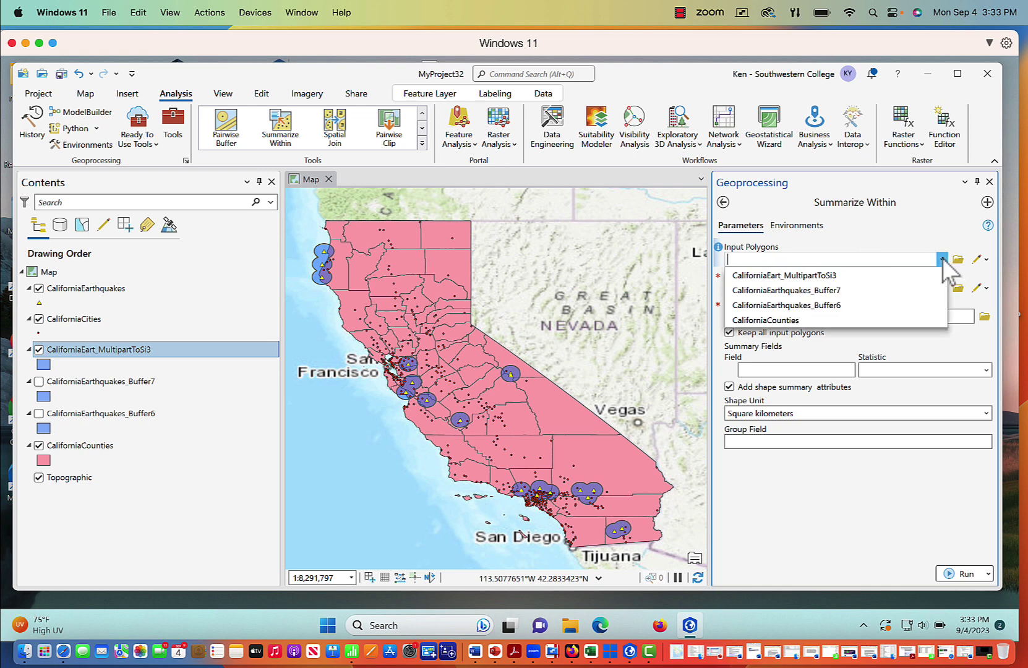
left_click(843, 278)
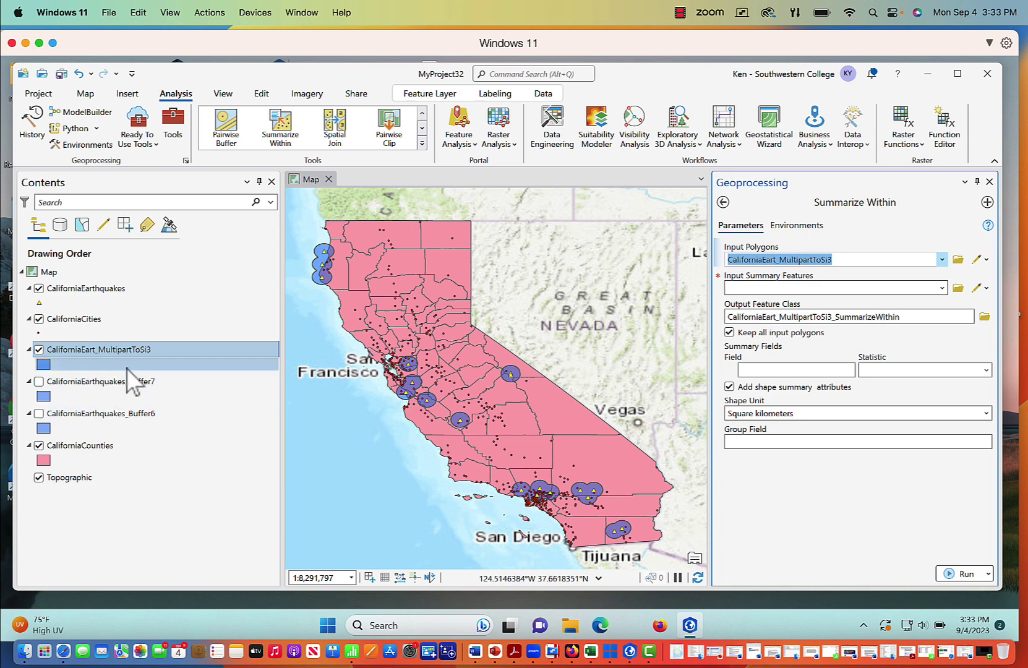
left_click(941, 288)
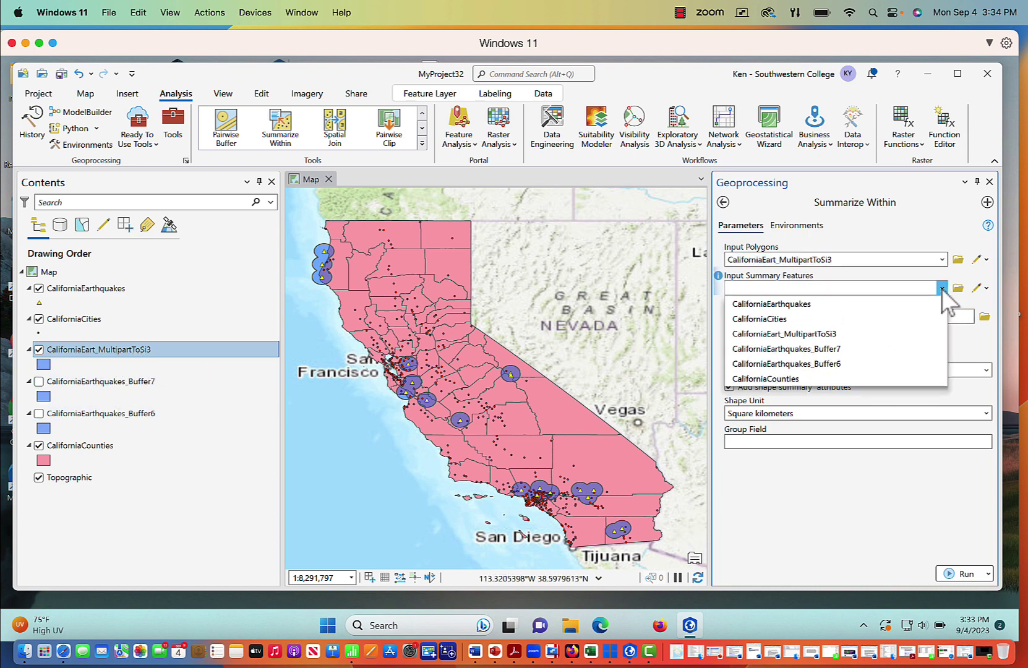
left_click(857, 320)
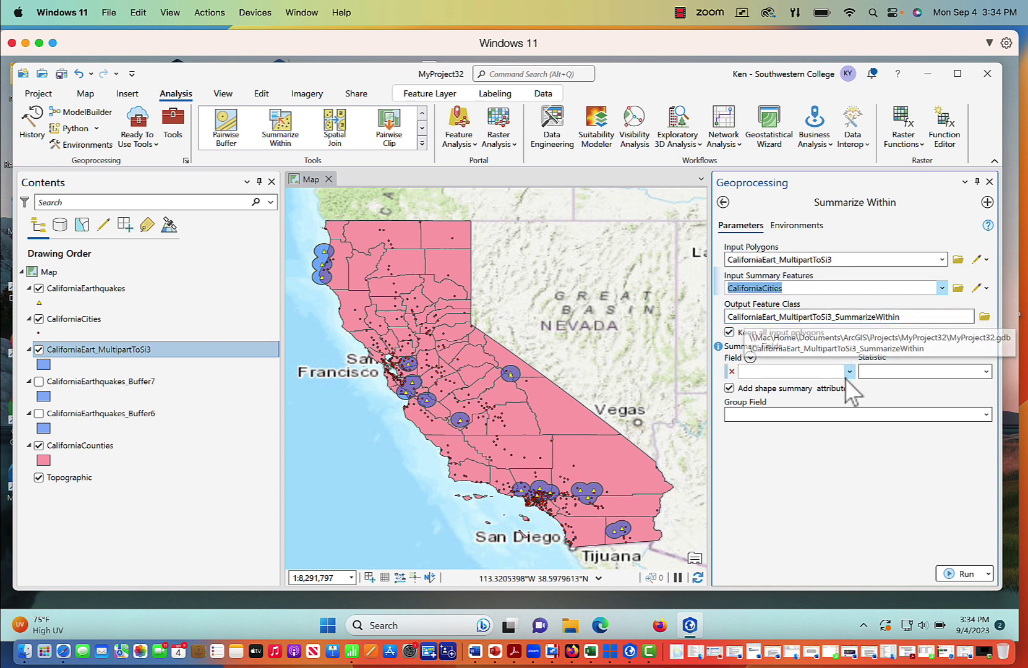
Step: Summarize the POP_2000 field by Sum, and run Summarize Within with output CaliforniaEart_MultipartToSi3_SummarizeWithin
left_click(848, 372)
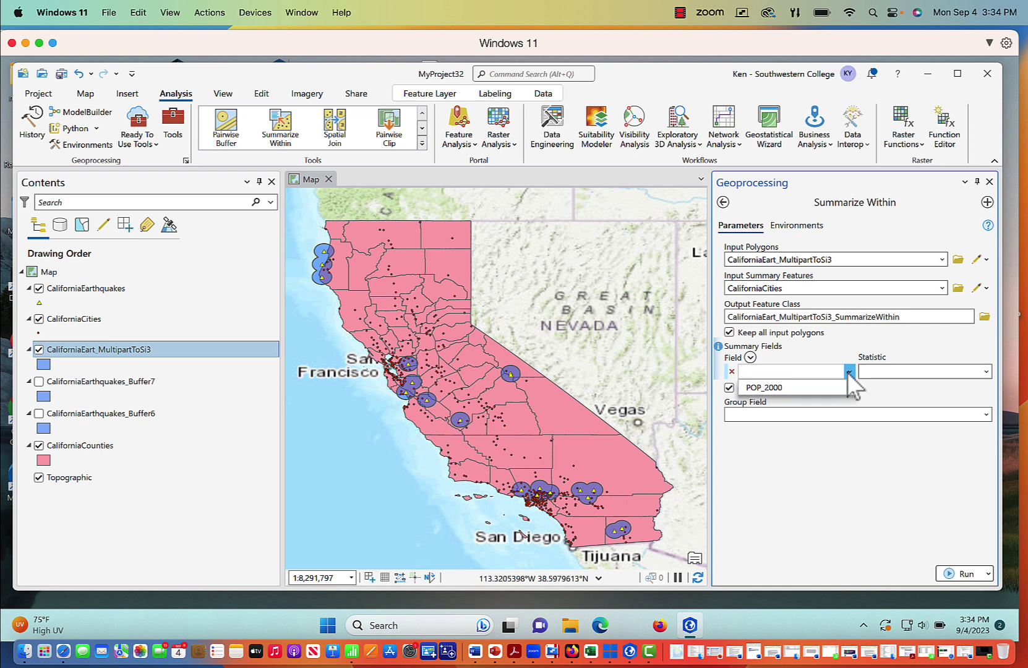
left_click(811, 389)
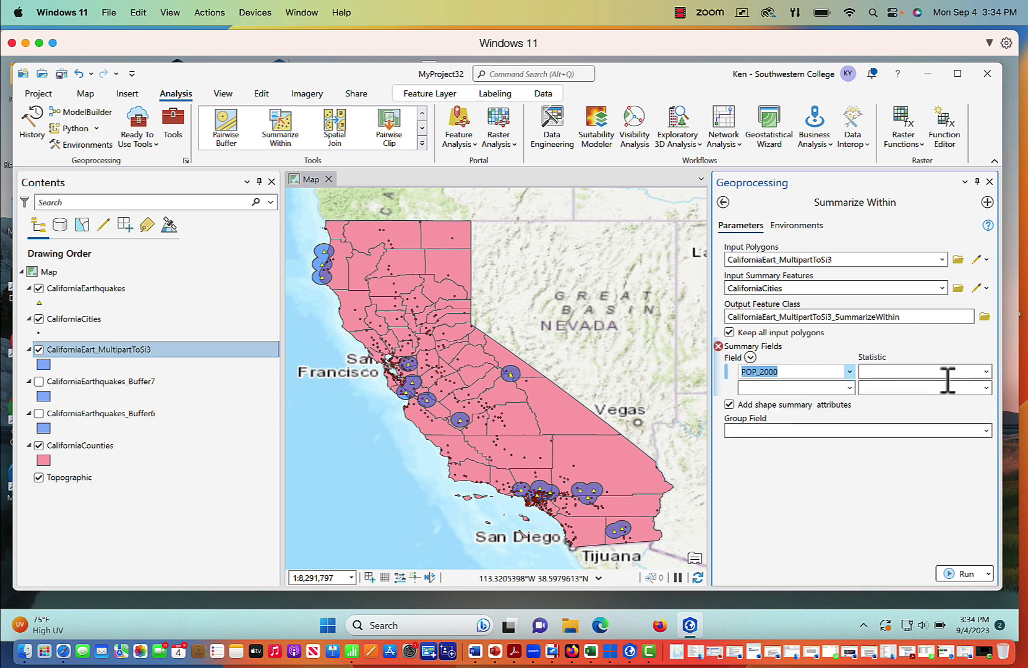
left_click(987, 373)
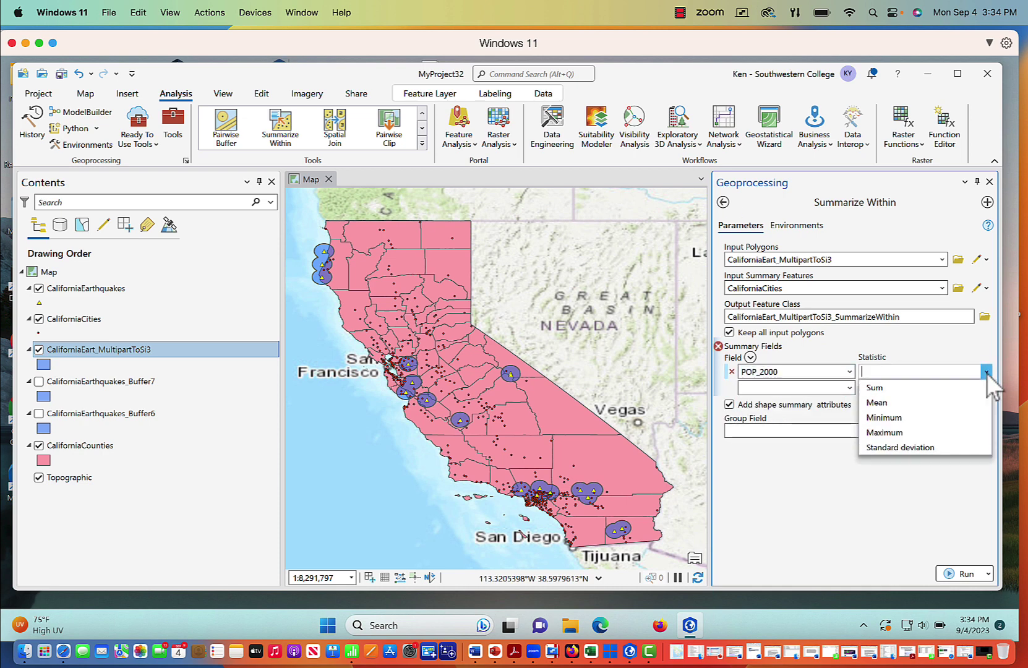
left_click(940, 389)
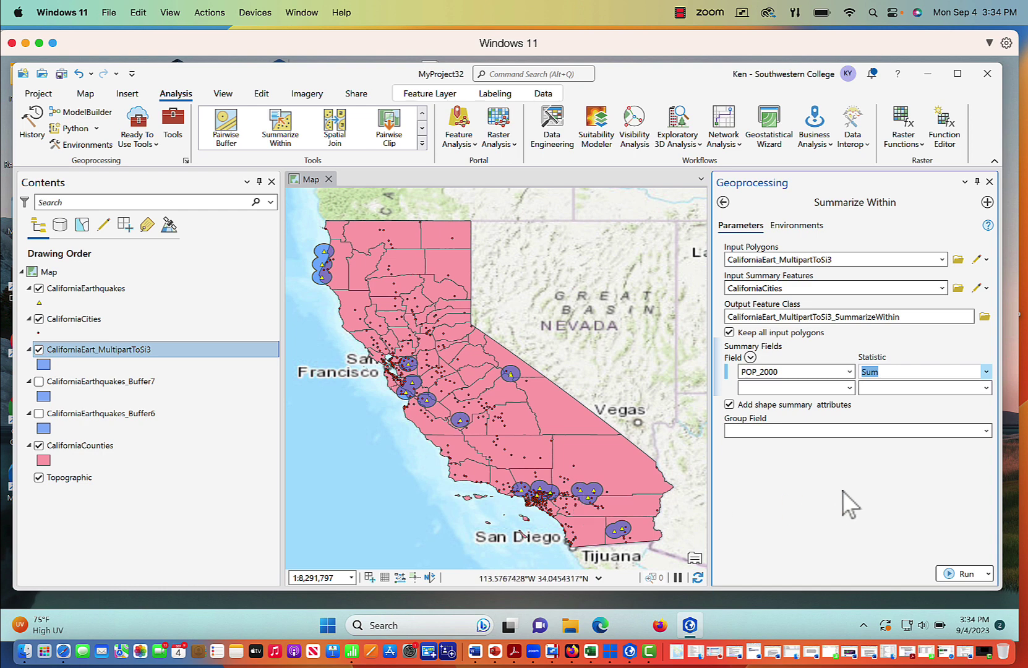
left_click(956, 572)
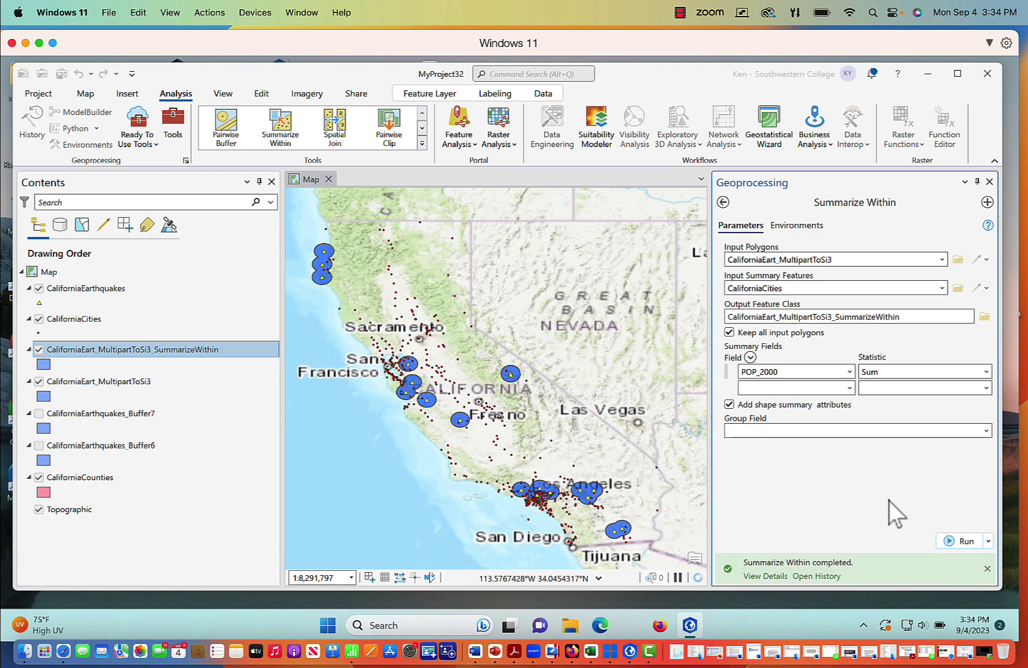
left_click(989, 181)
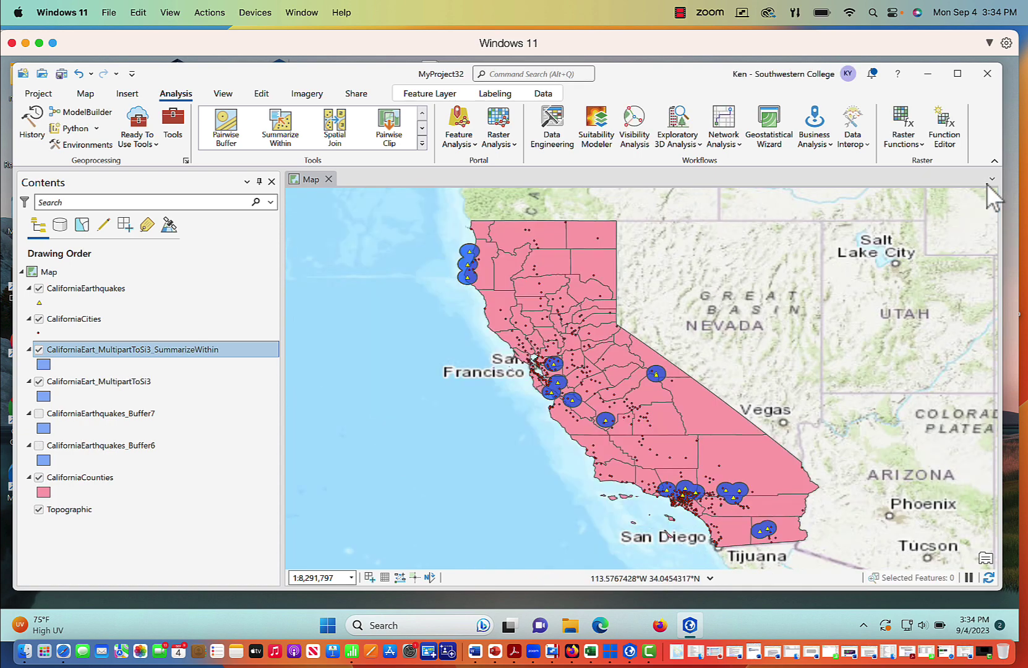
Step: Hide the CaliforniaEart_MultipartToSi3 layer, and review the population sums and point counts in the SummarizeWithin layer's attribute table before closing it
left_click(39, 381)
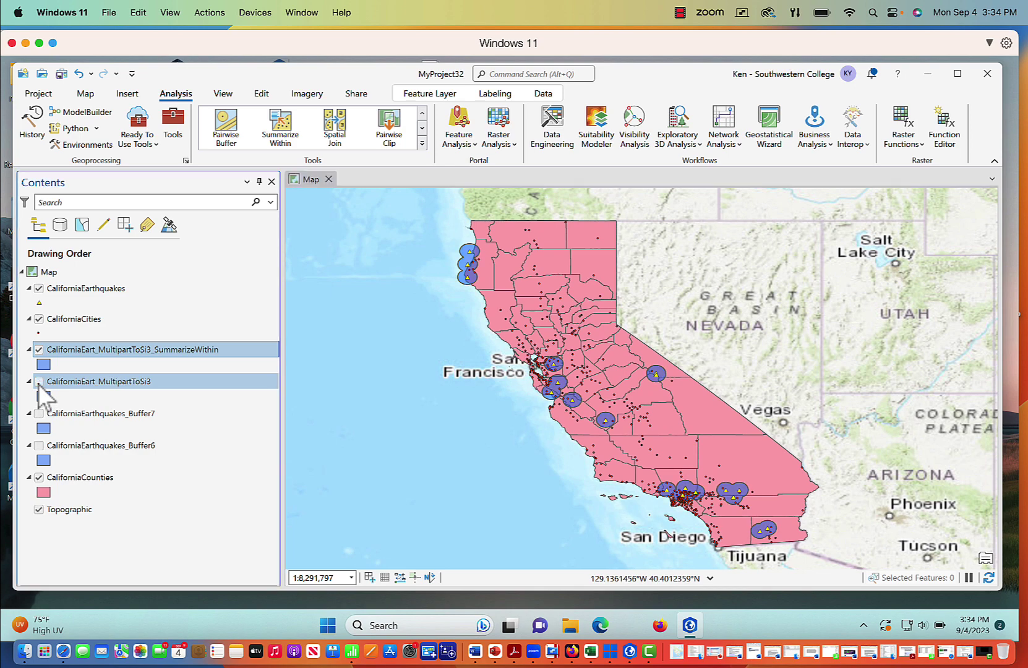
right_click(96, 352)
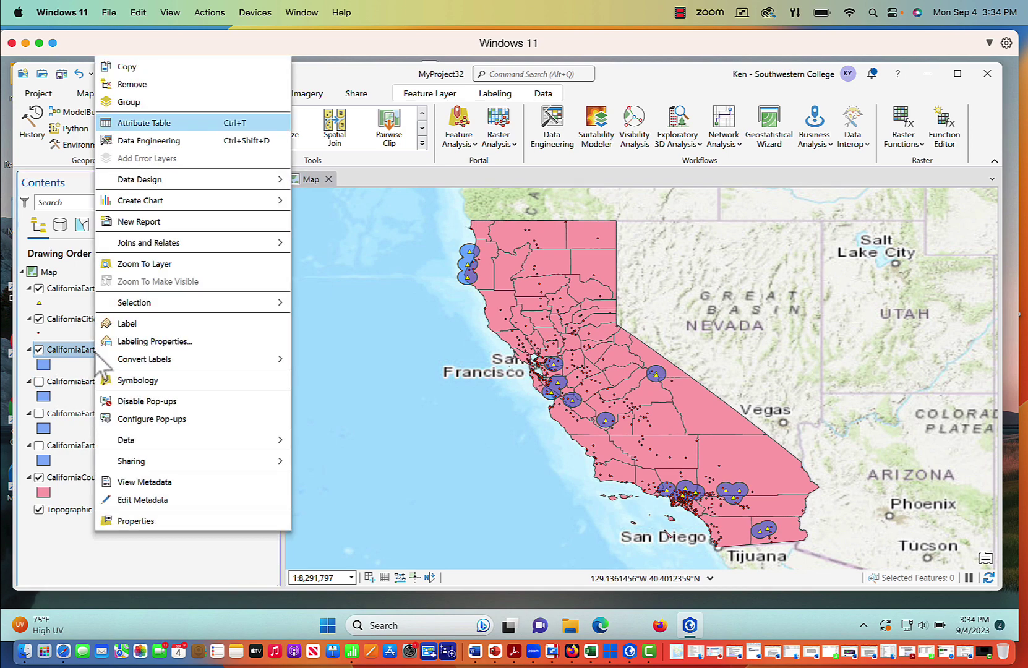
left_click(143, 124)
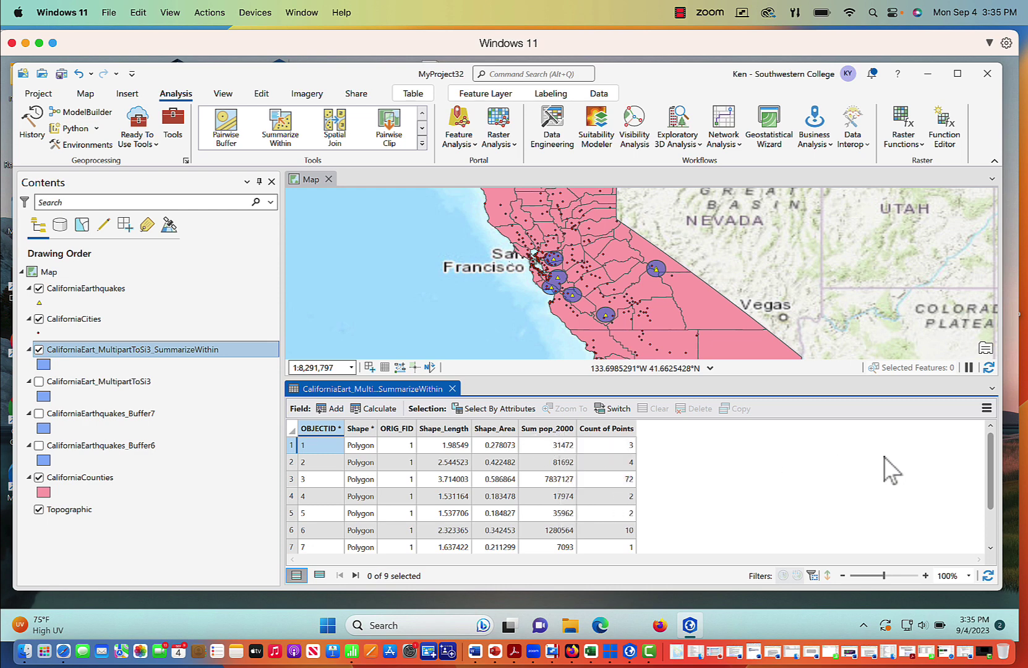
left_click_drag(992, 449, 990, 408)
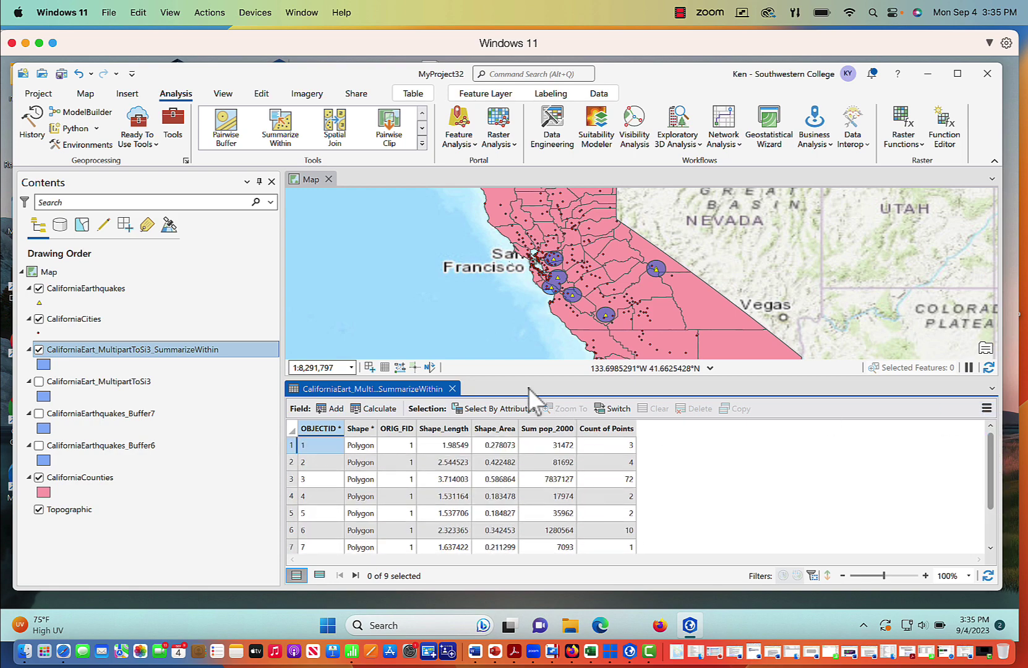
left_click(452, 388)
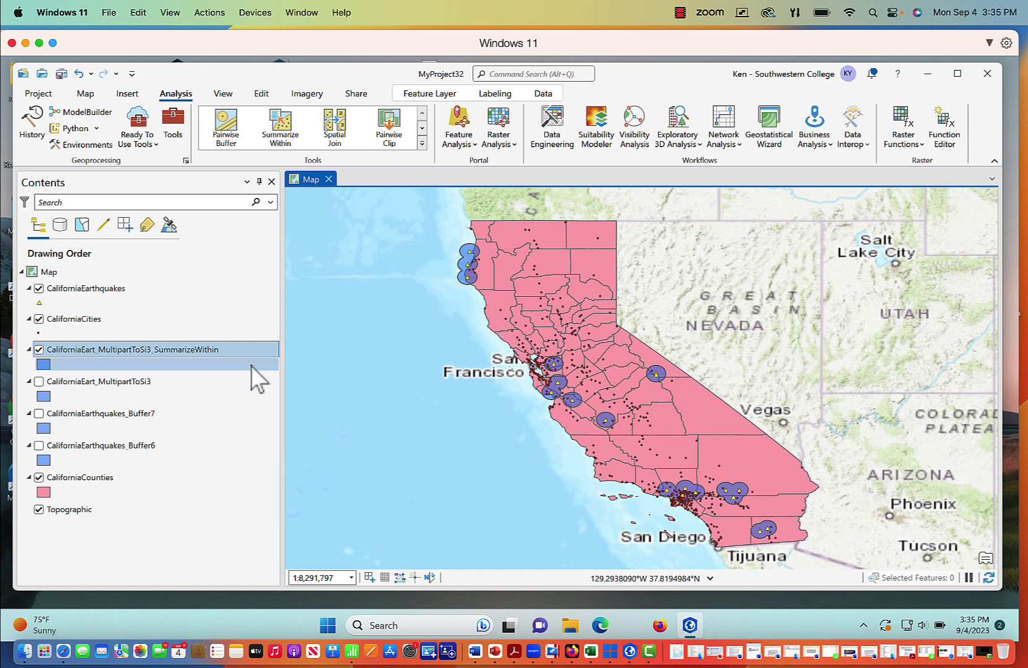
Step: Turn on labels for the CaliforniaEart_MultipartToSi3_SummarizeWithin layer and set the label expression to $feature.sum_pop_2000
right_click(129, 351)
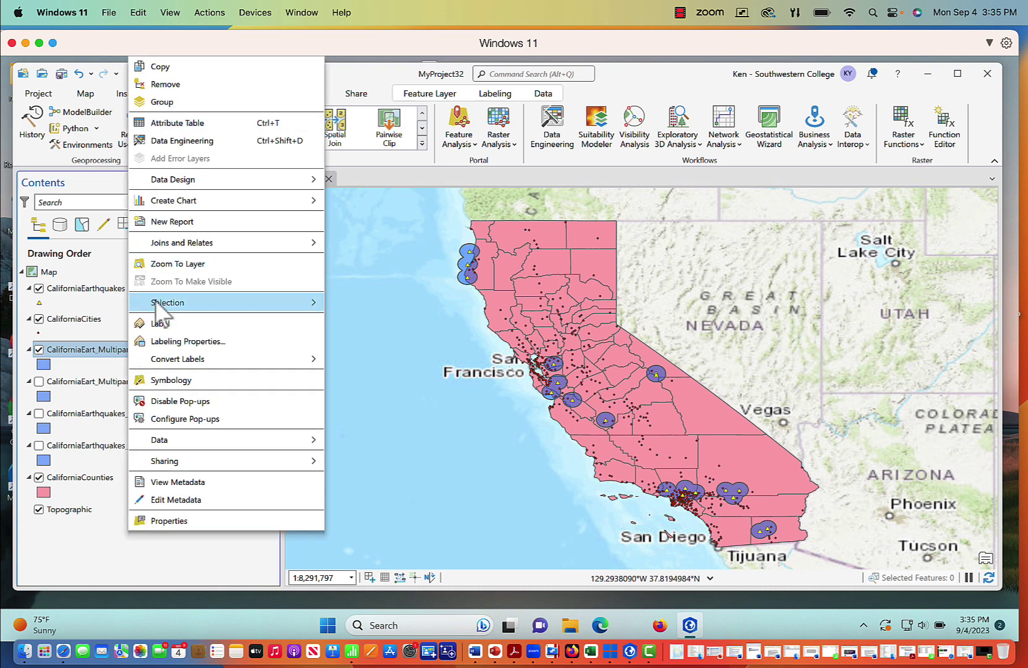
left_click(156, 324)
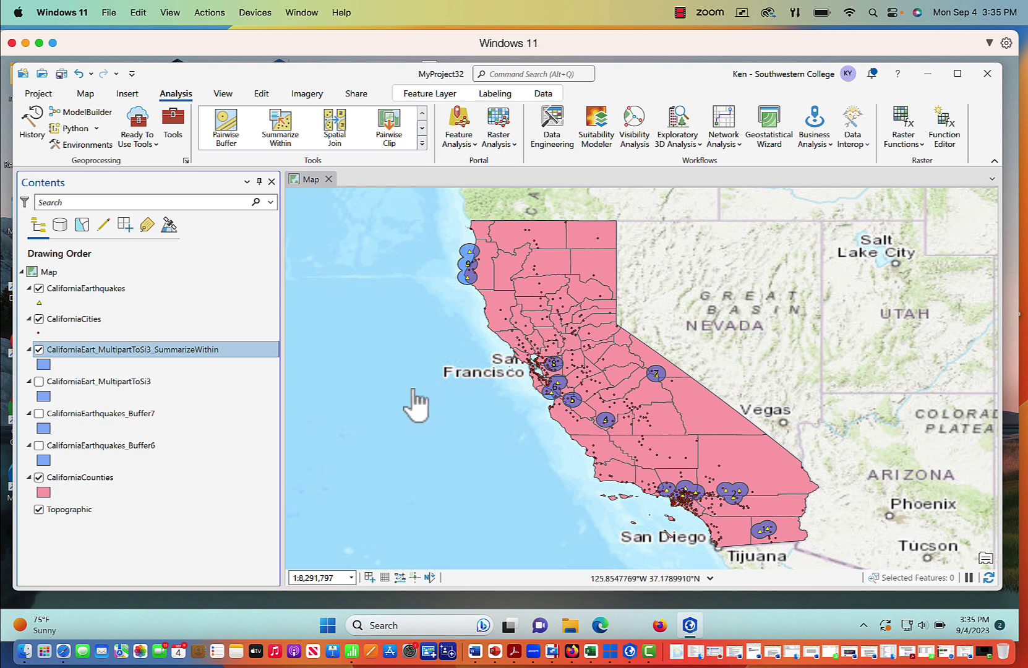
right_click(167, 350)
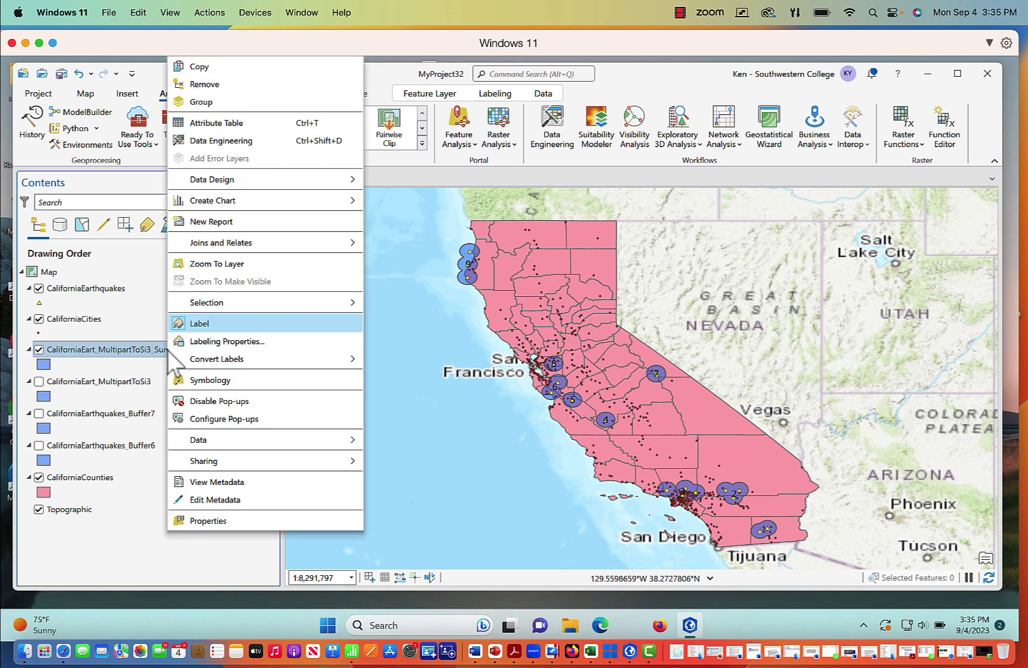
left_click(199, 342)
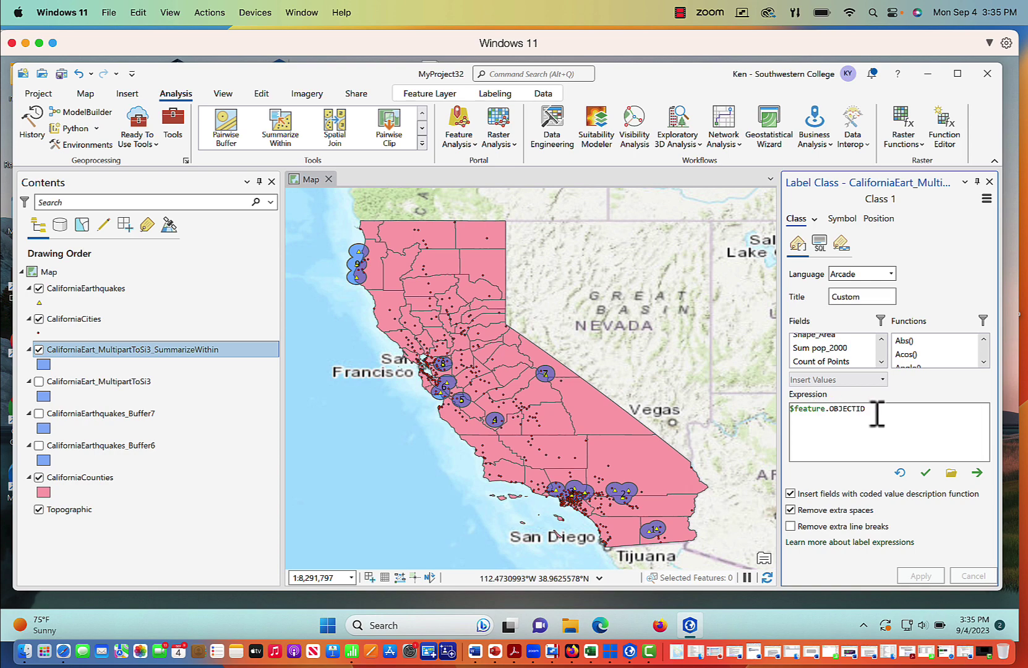
left_click_drag(875, 413, 763, 411)
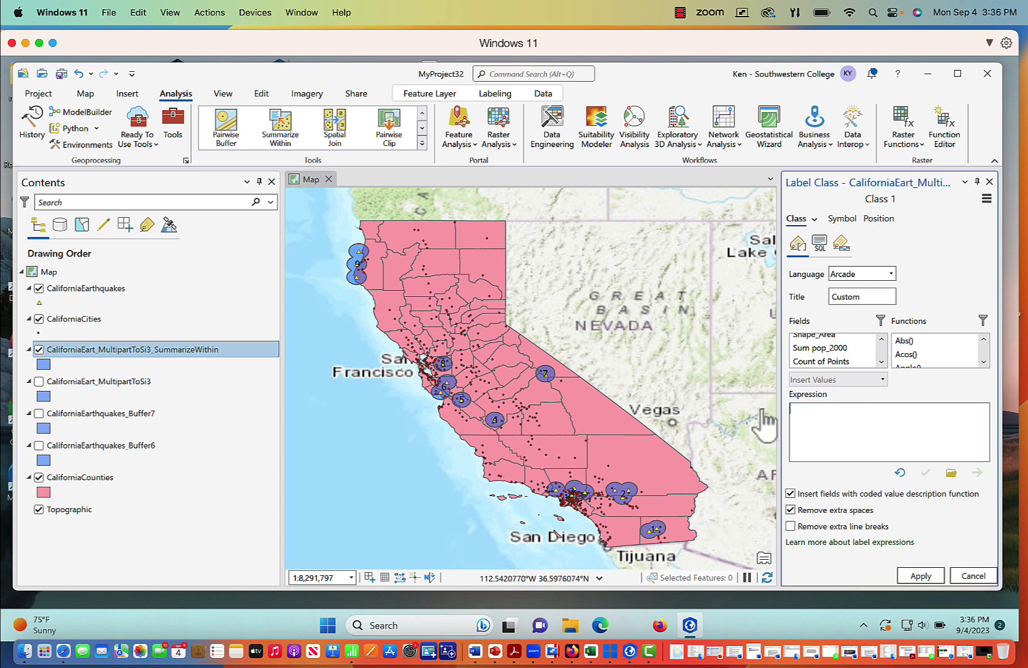
double_click(844, 348)
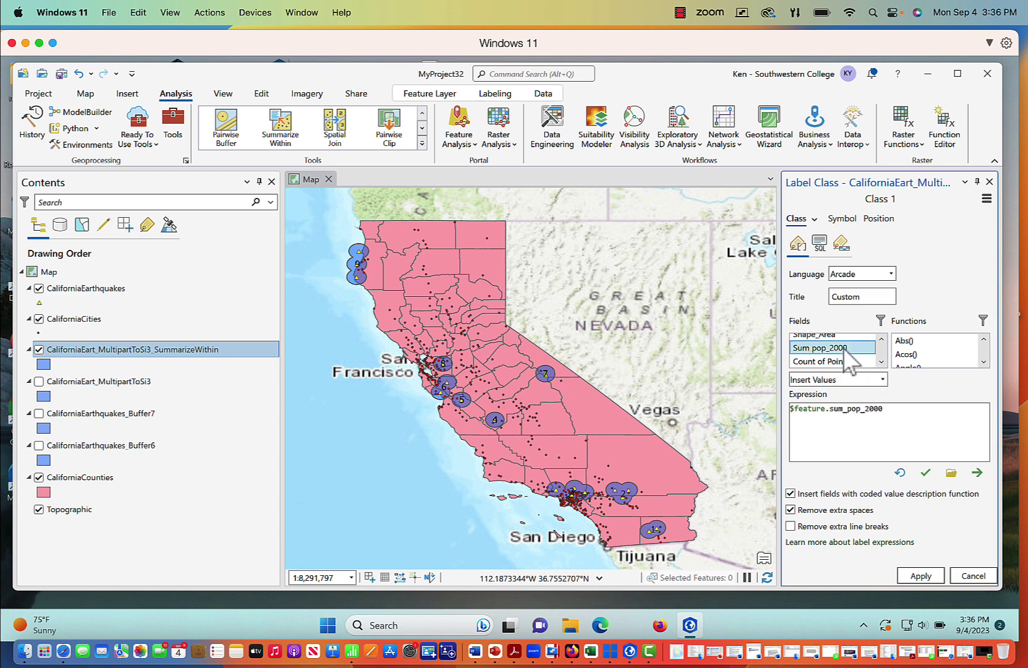
left_click(919, 576)
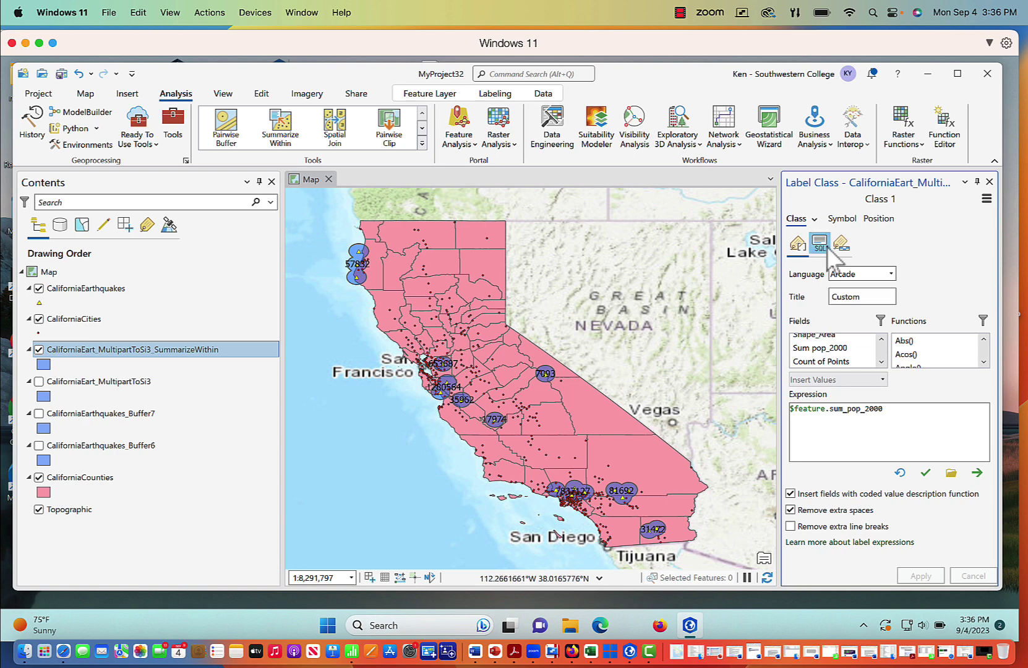
Step: Format the population labels of the SummarizeWithin layer in Calibri, Bold, 12 pt, and apply the change
left_click(842, 219)
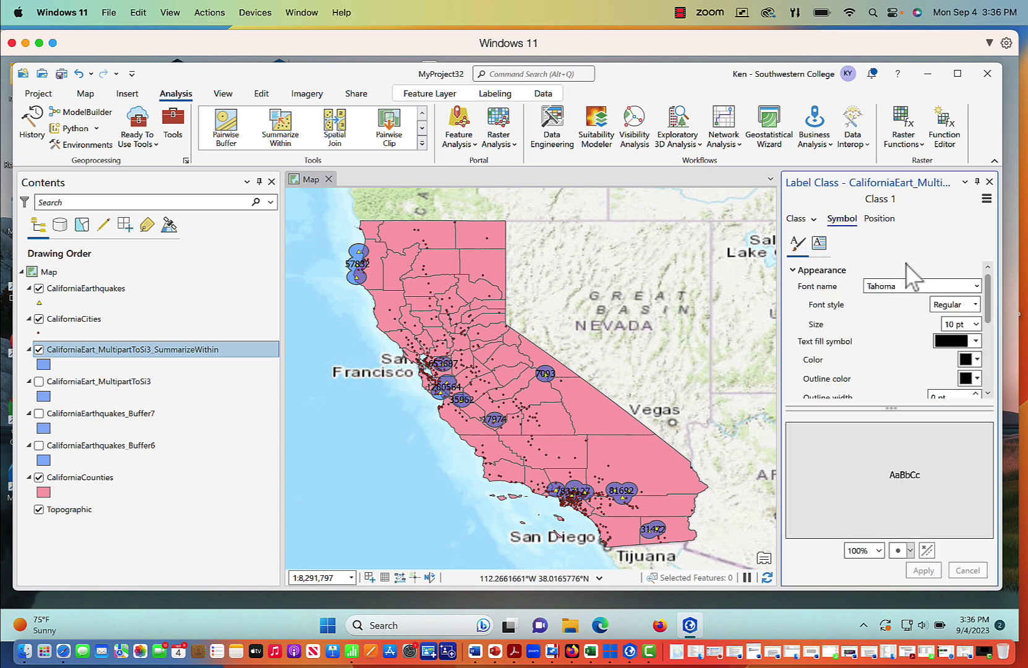
left_click(976, 286)
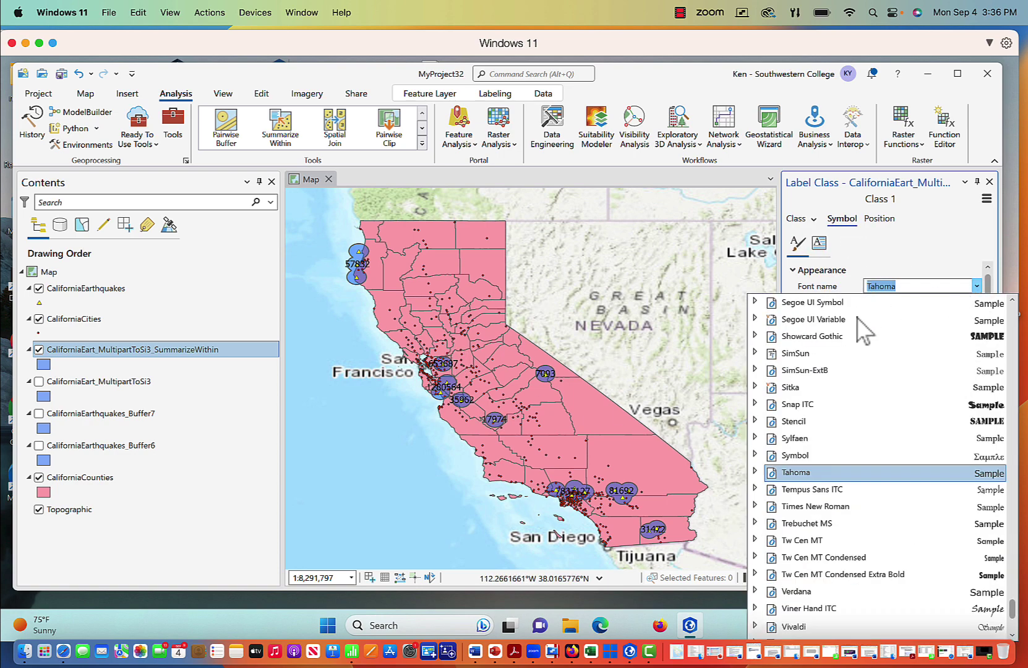
scroll(861, 327, "up", 15)
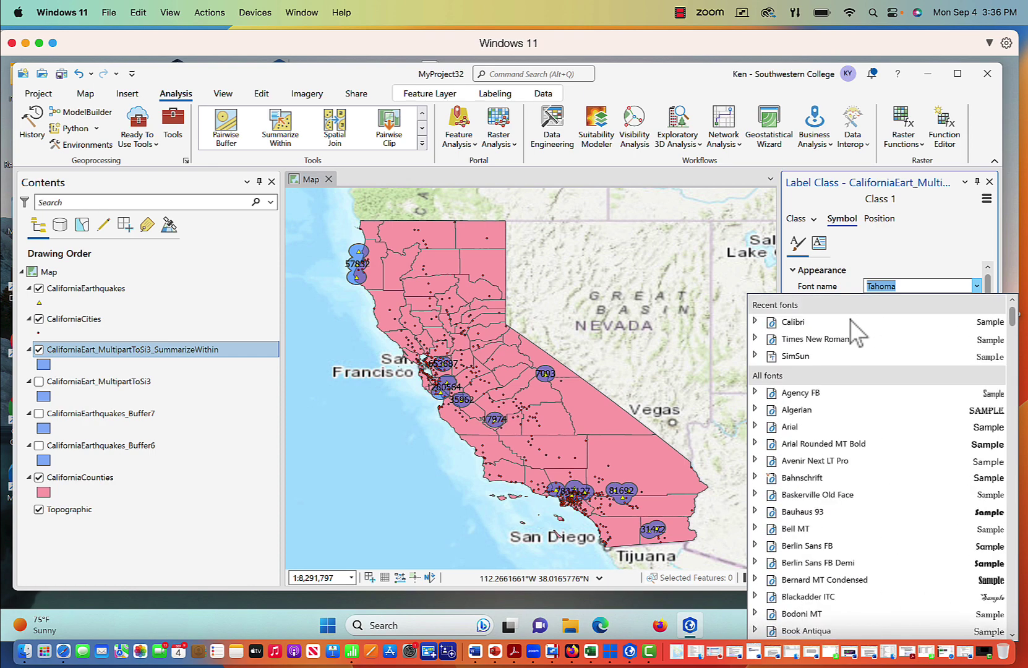
left_click(805, 322)
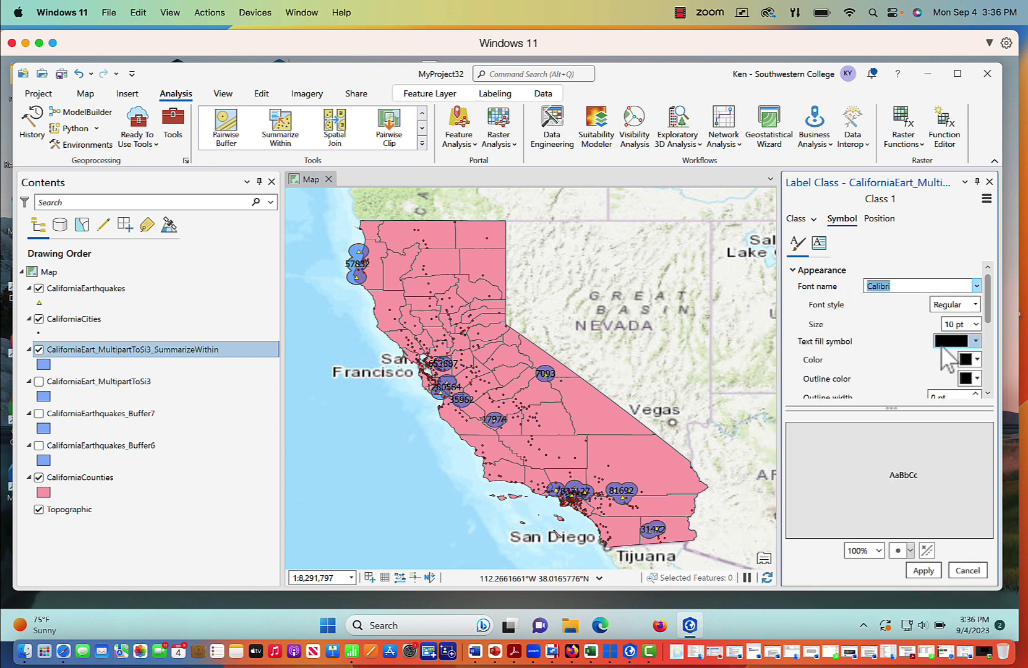
left_click(978, 324)
left_click(978, 324)
left_click(977, 325)
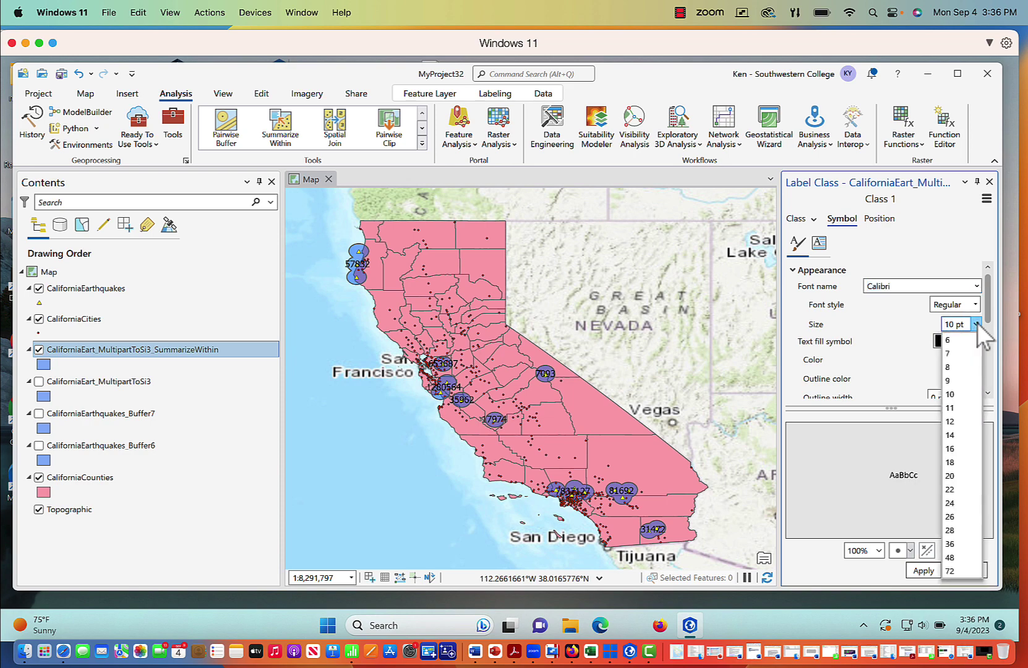
left_click(950, 421)
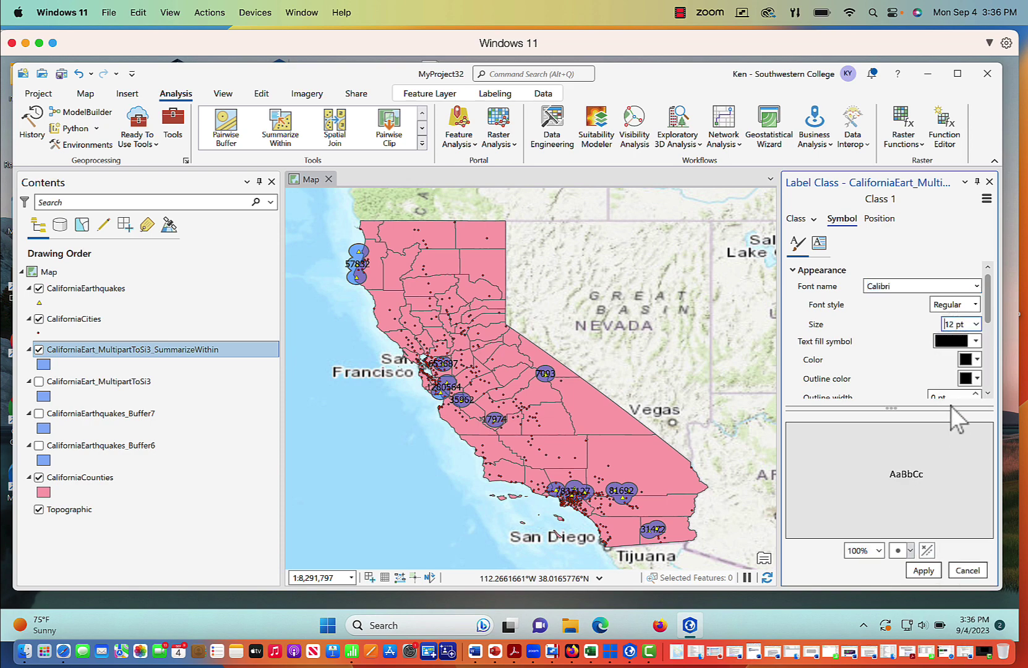
left_click(976, 305)
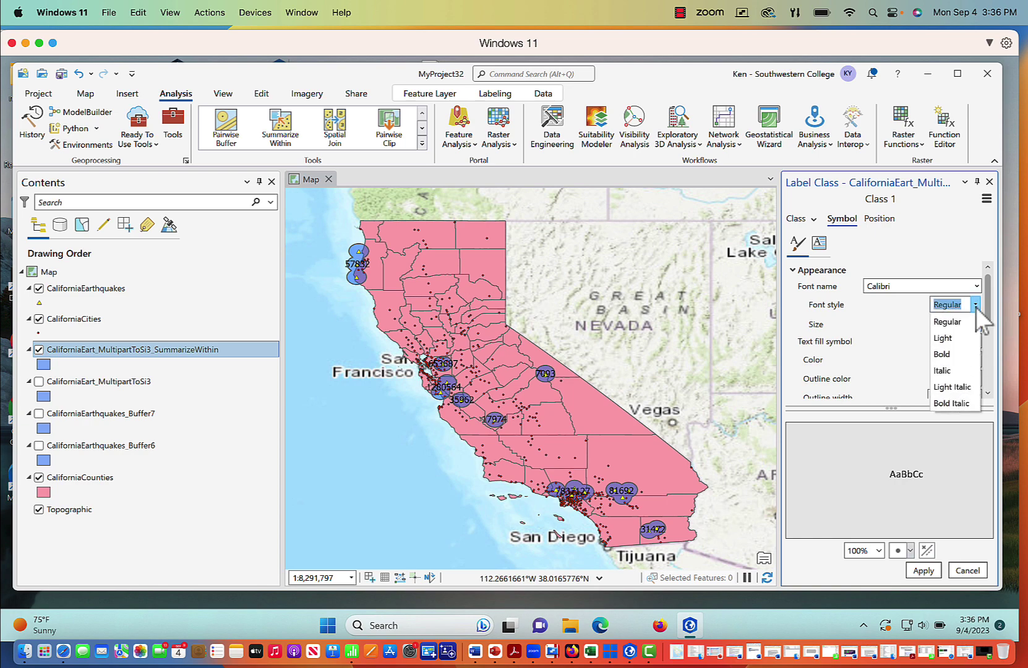
left_click(950, 357)
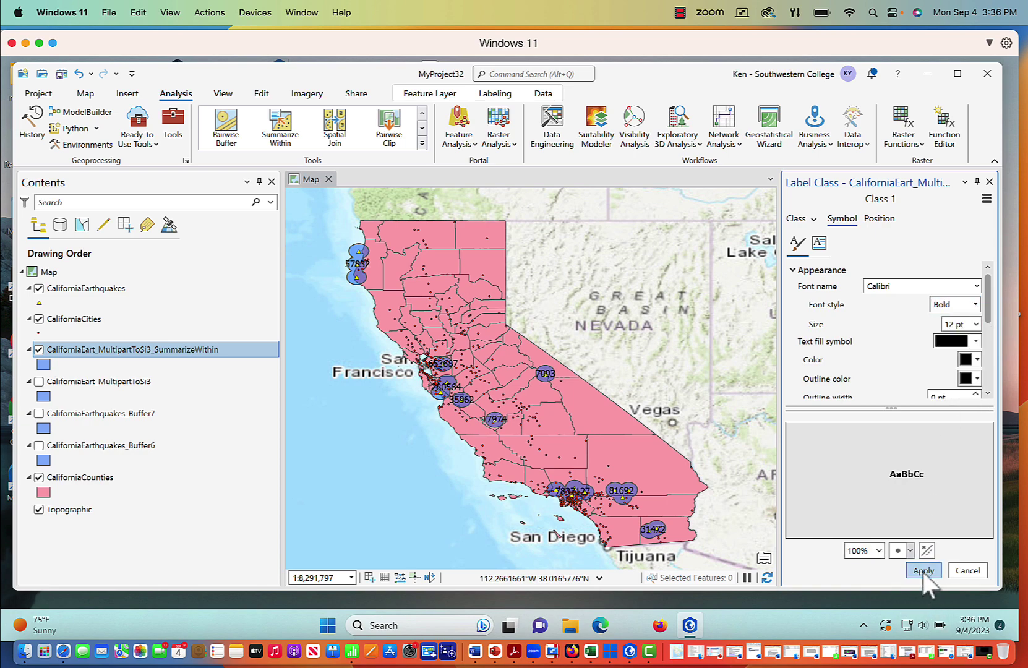
left_click(923, 571)
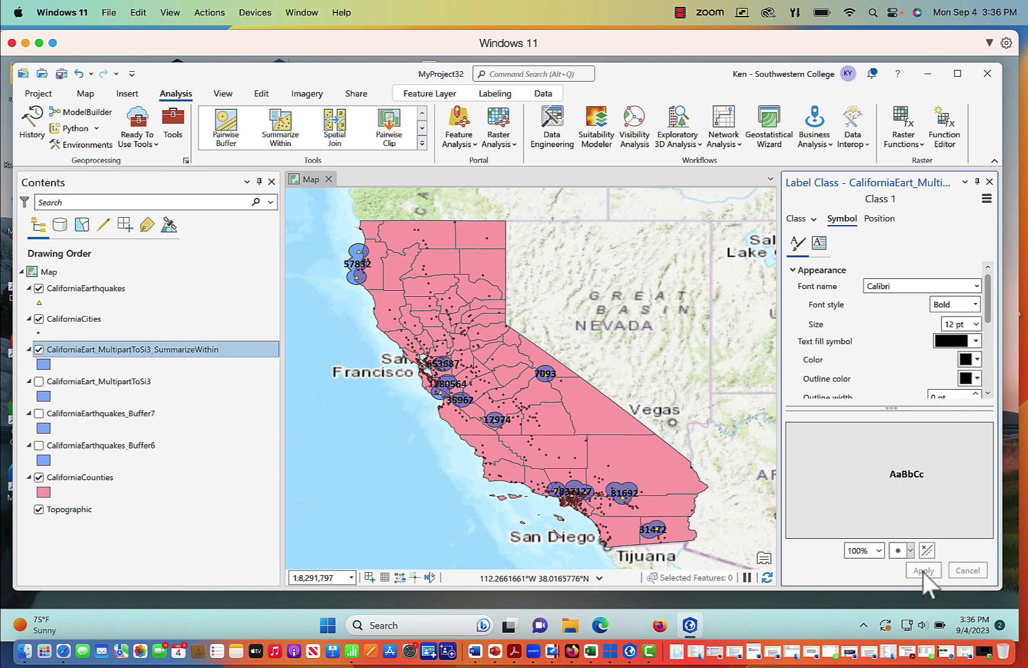
left_click(989, 182)
Step: Change the SummarizeWithin layer's polygon symbol to the thinner unfilled Black Outline from the ArcGIS 2D gallery
left_click(44, 364)
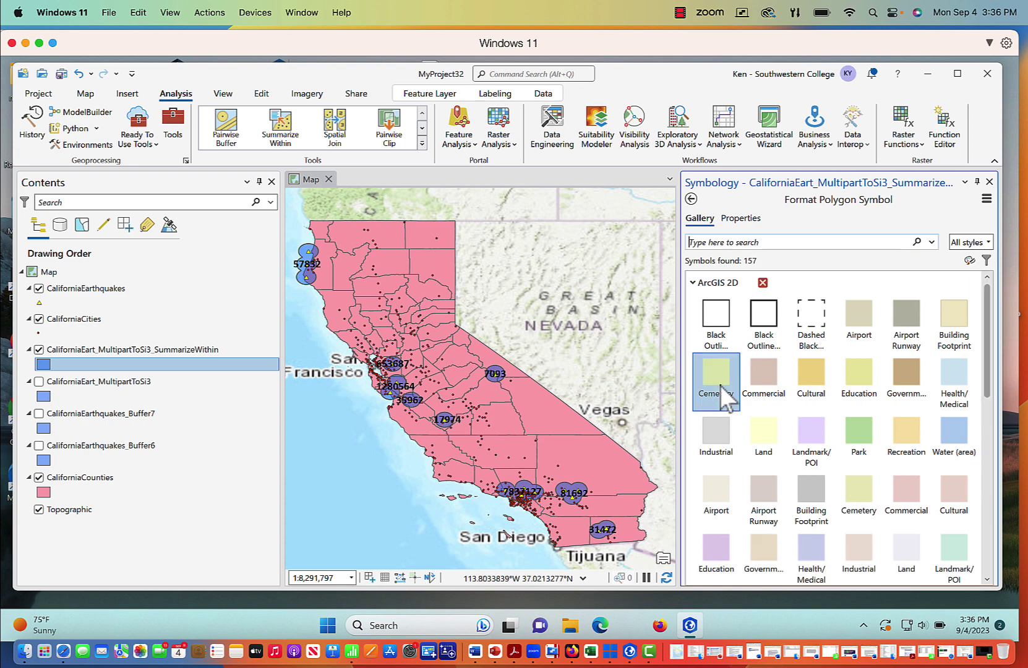
left_click(713, 319)
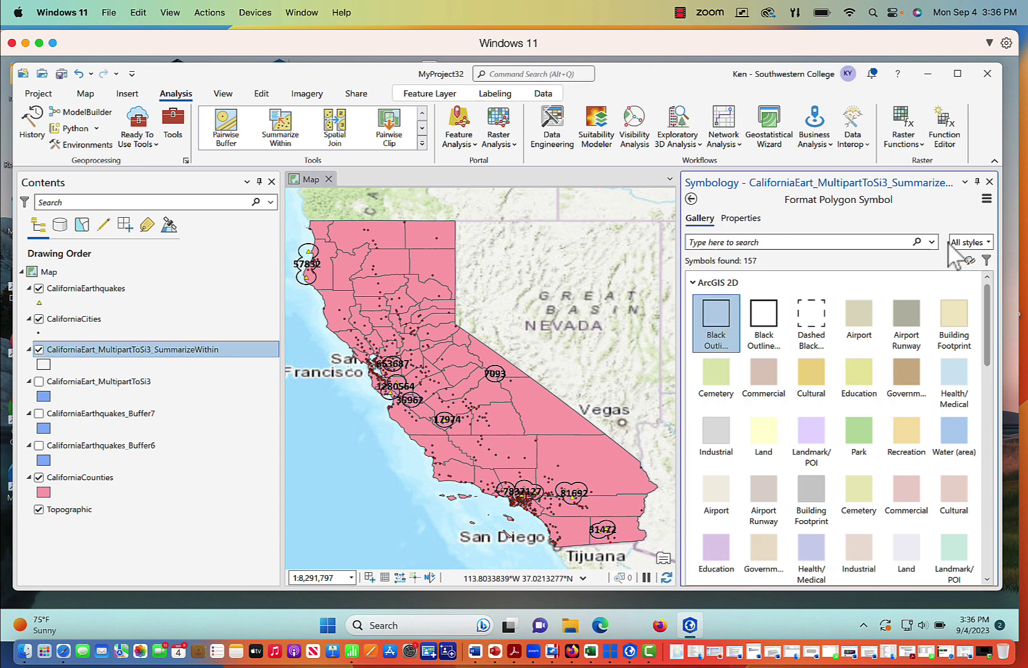
left_click(990, 181)
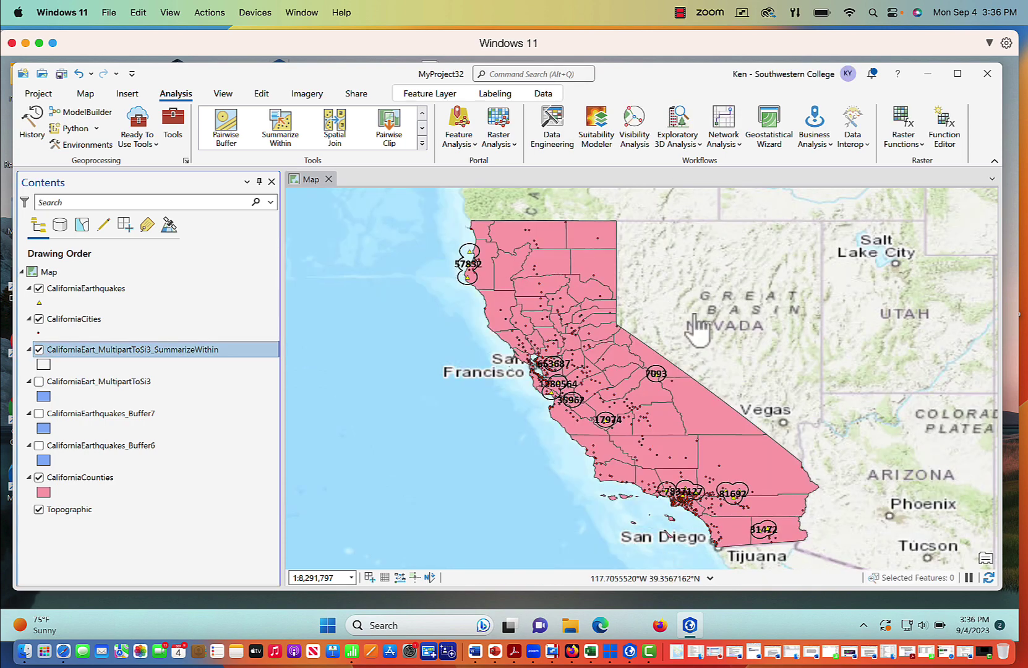